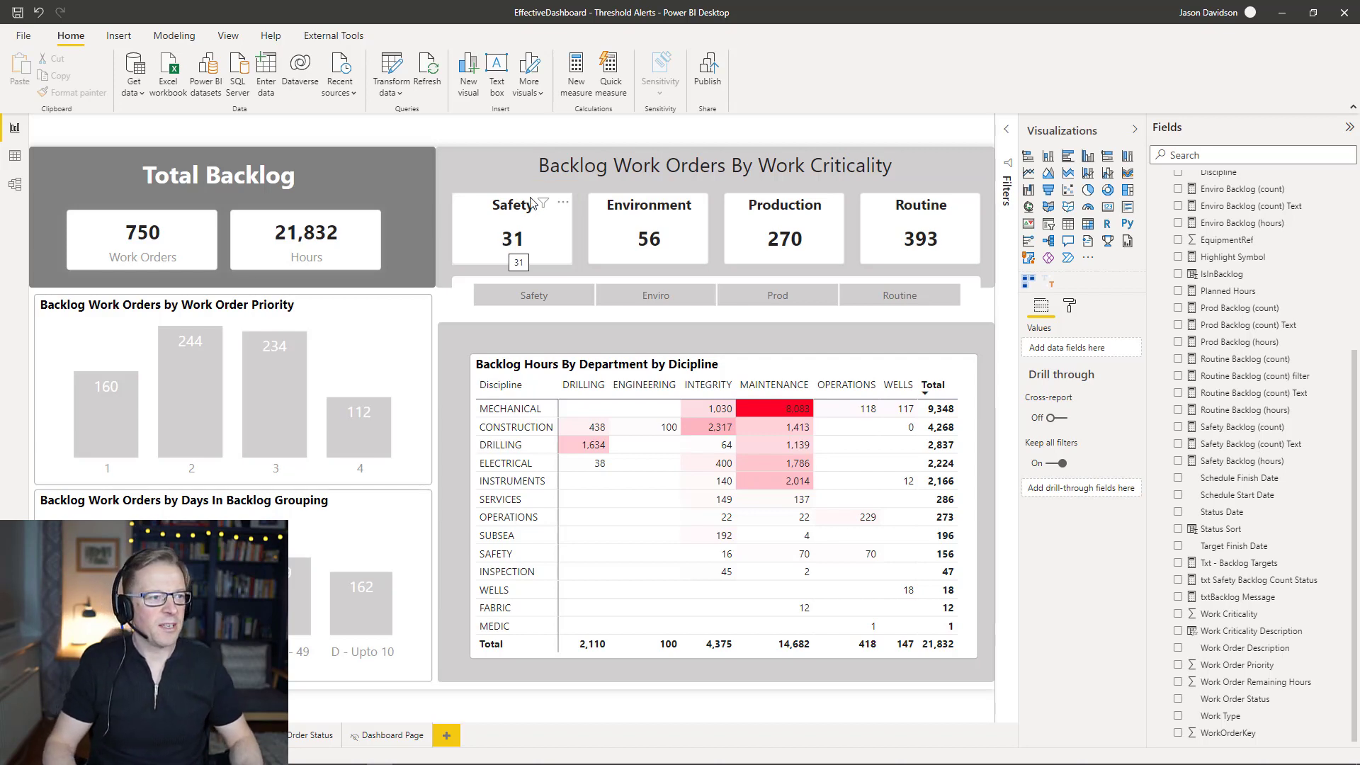
Save the report changes and publish the report to the Backlog Analysis workspace
click(706, 81)
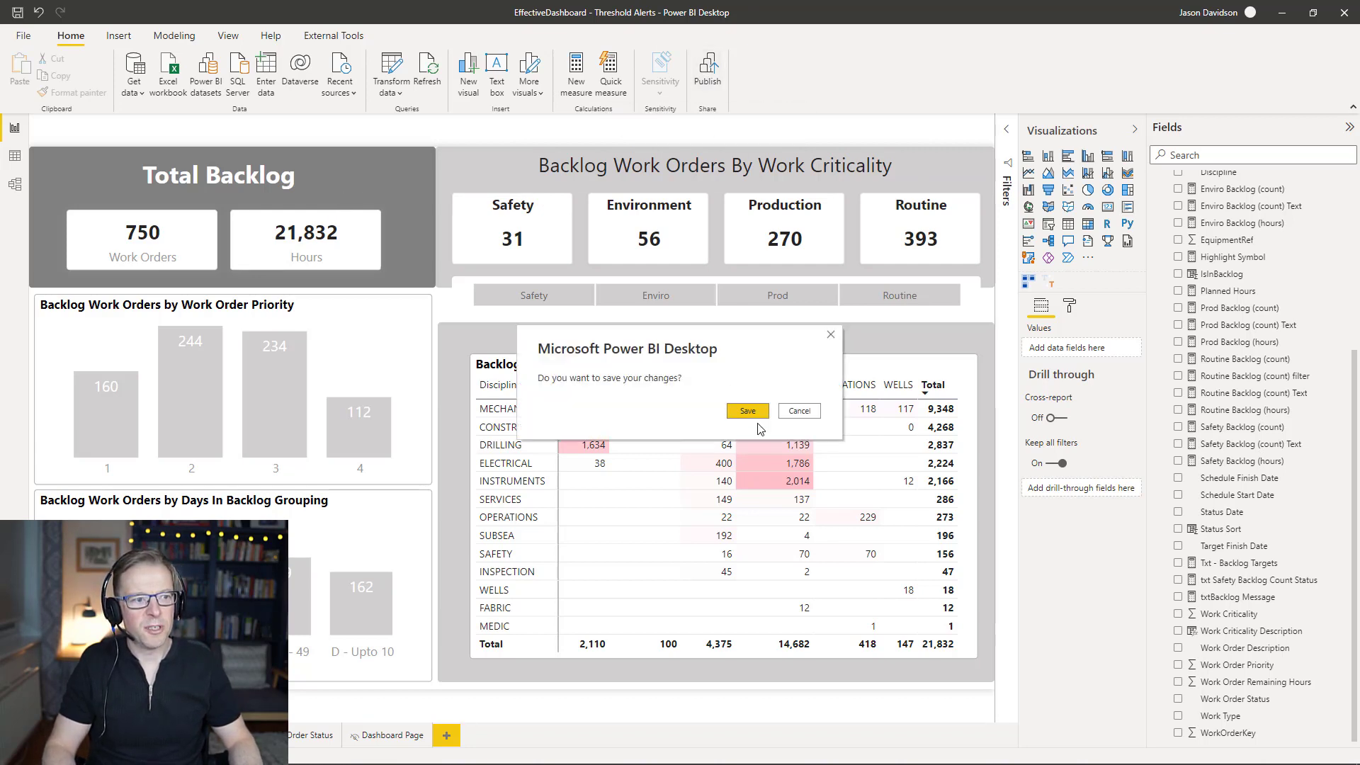
click(751, 413)
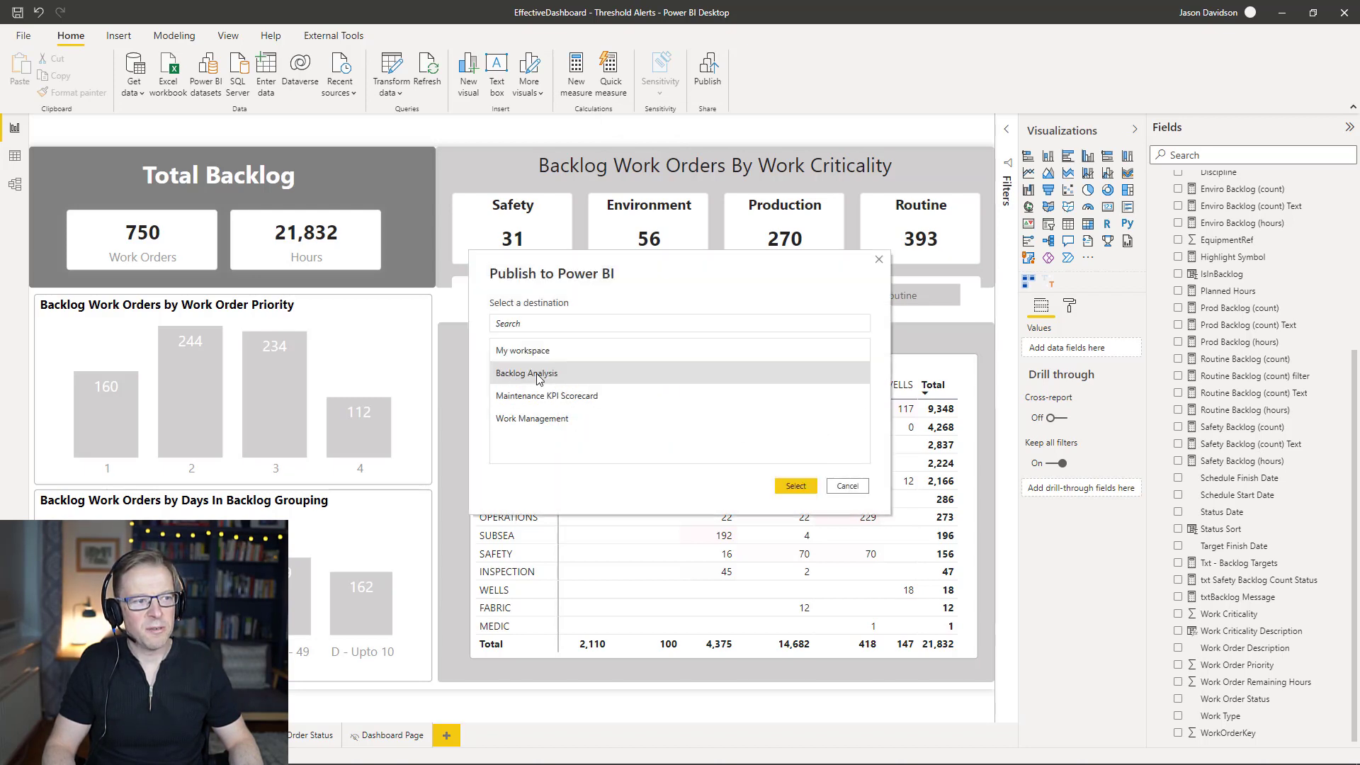
click(796, 486)
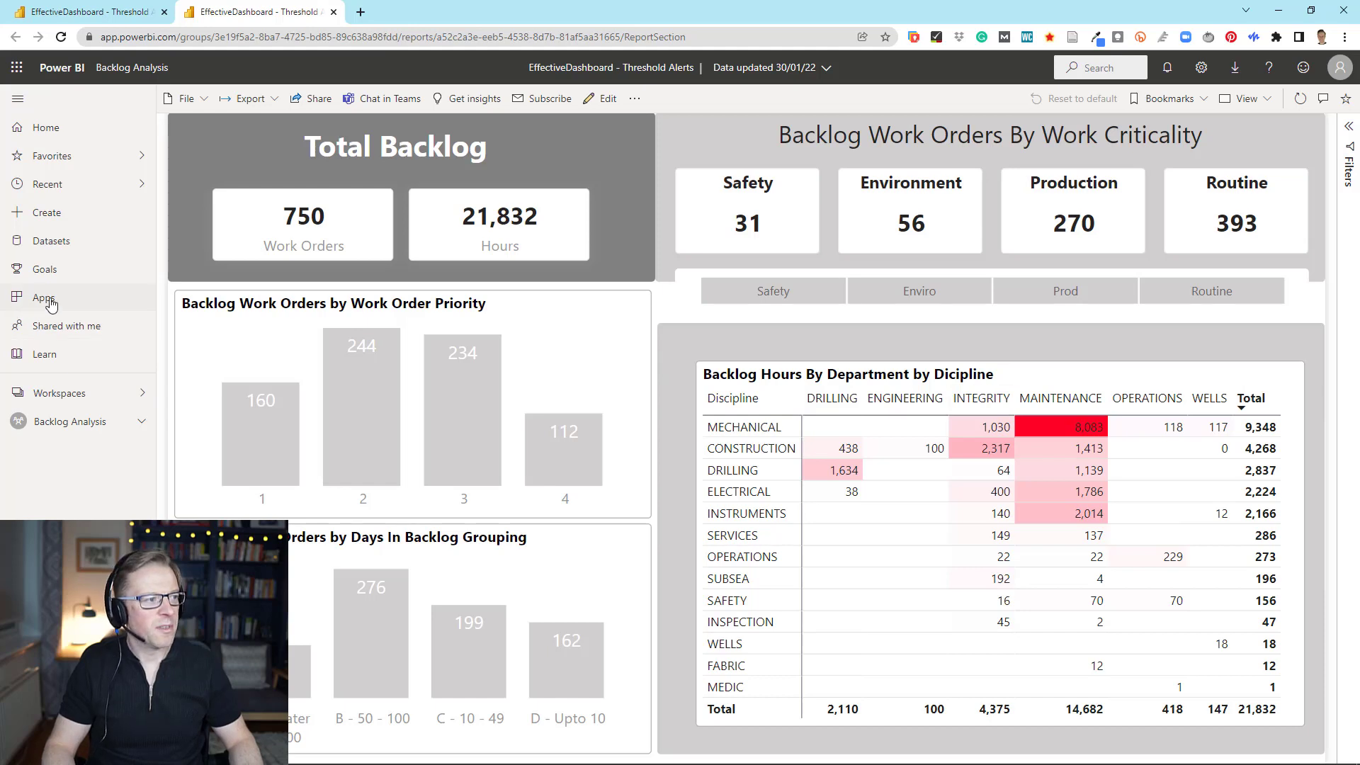
Open the EffectiveDashboard - Threshold Alerts report from the Backlog Analysis workspace
click(57, 401)
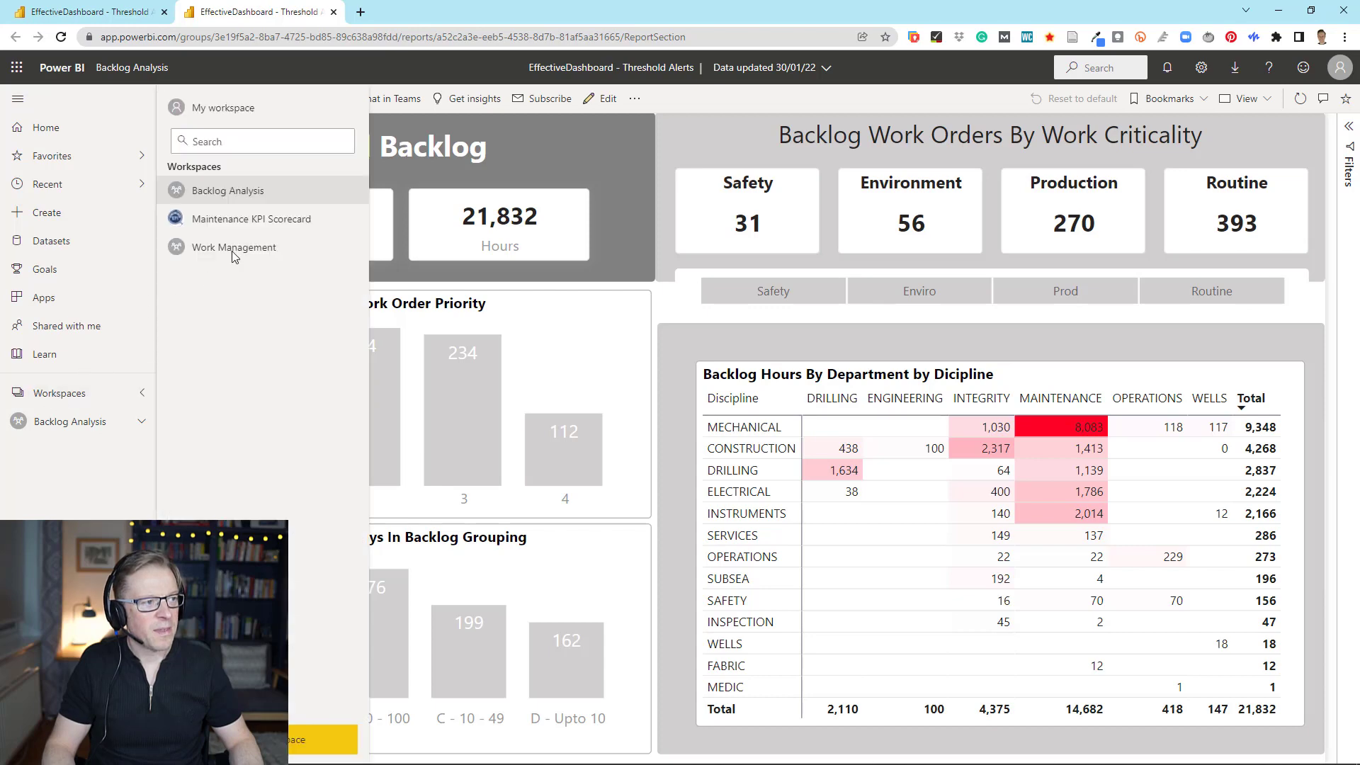
click(242, 197)
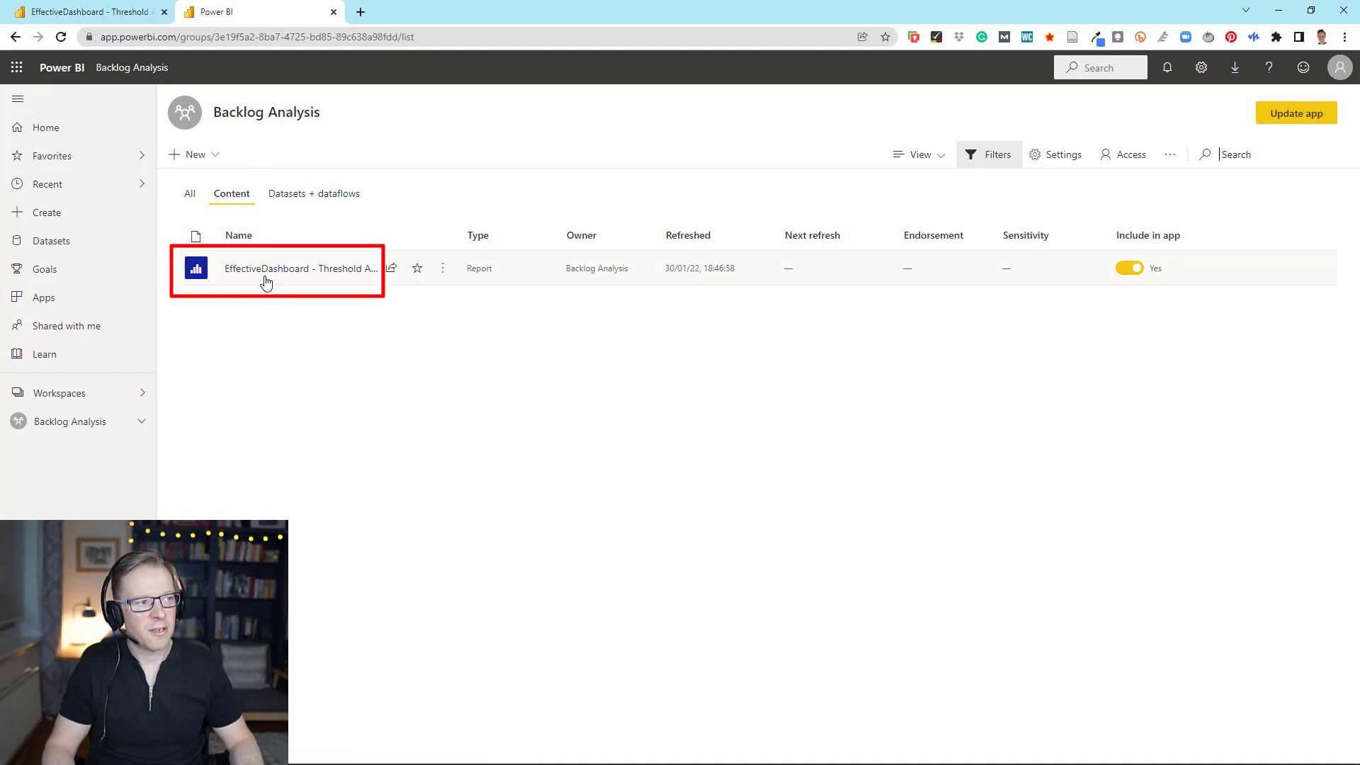
click(274, 277)
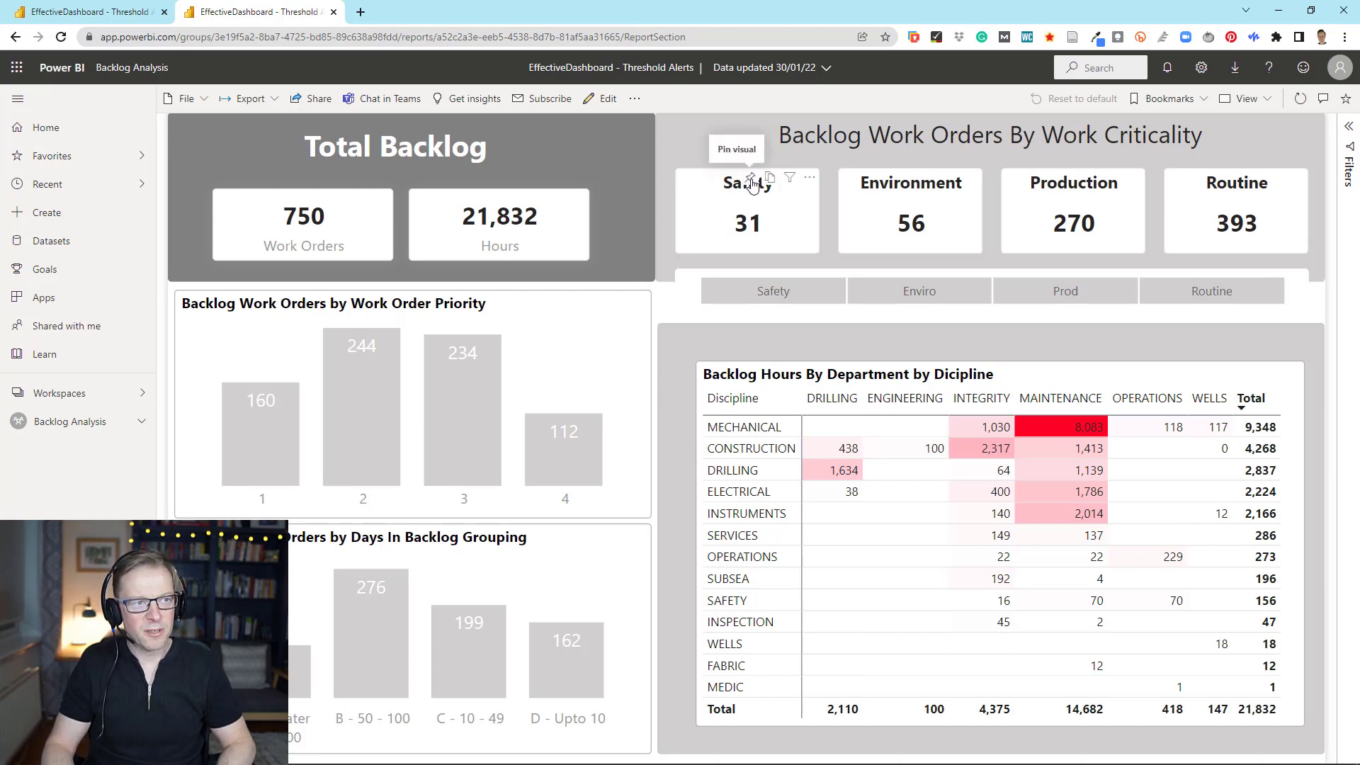
Pin the Safety card to a new dashboard named Backlog KPIs, keeping the current theme, and open that dashboard
click(751, 179)
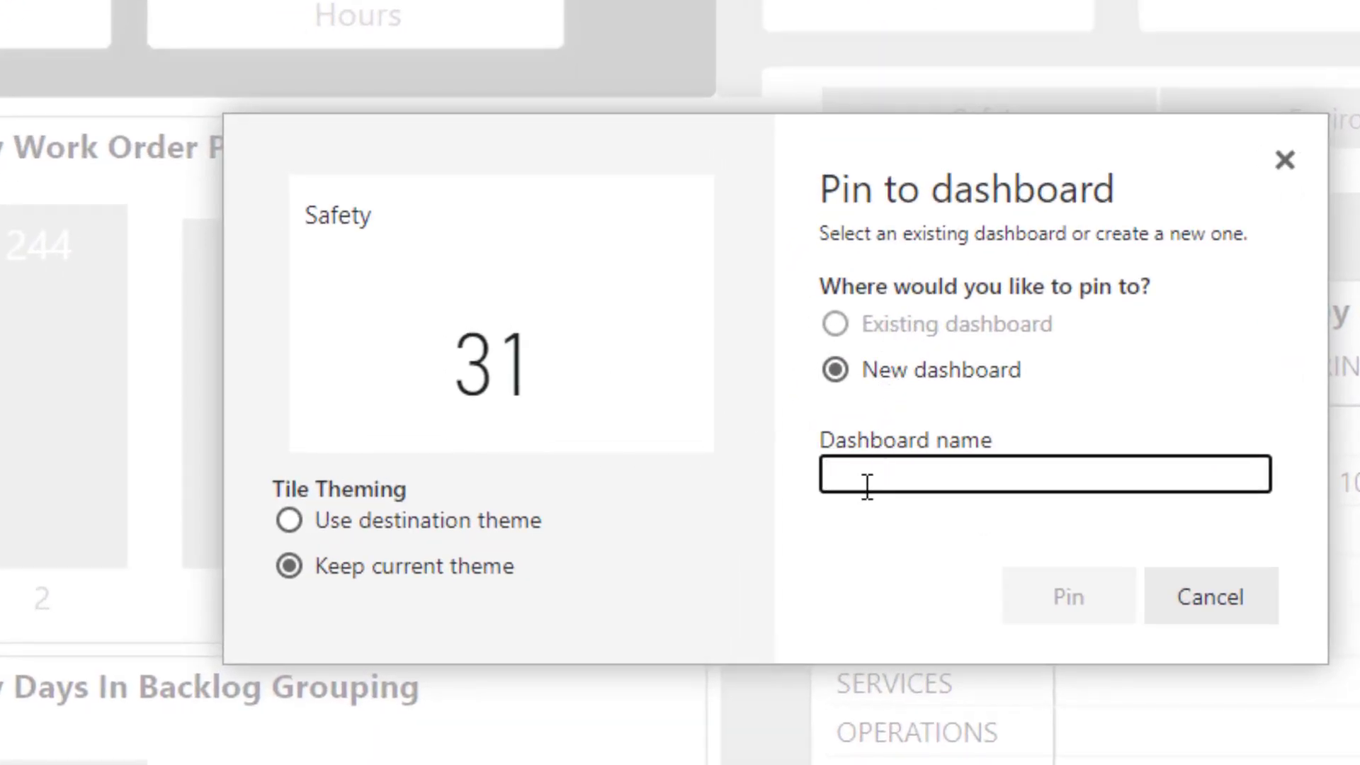
text(Backlog KPI)
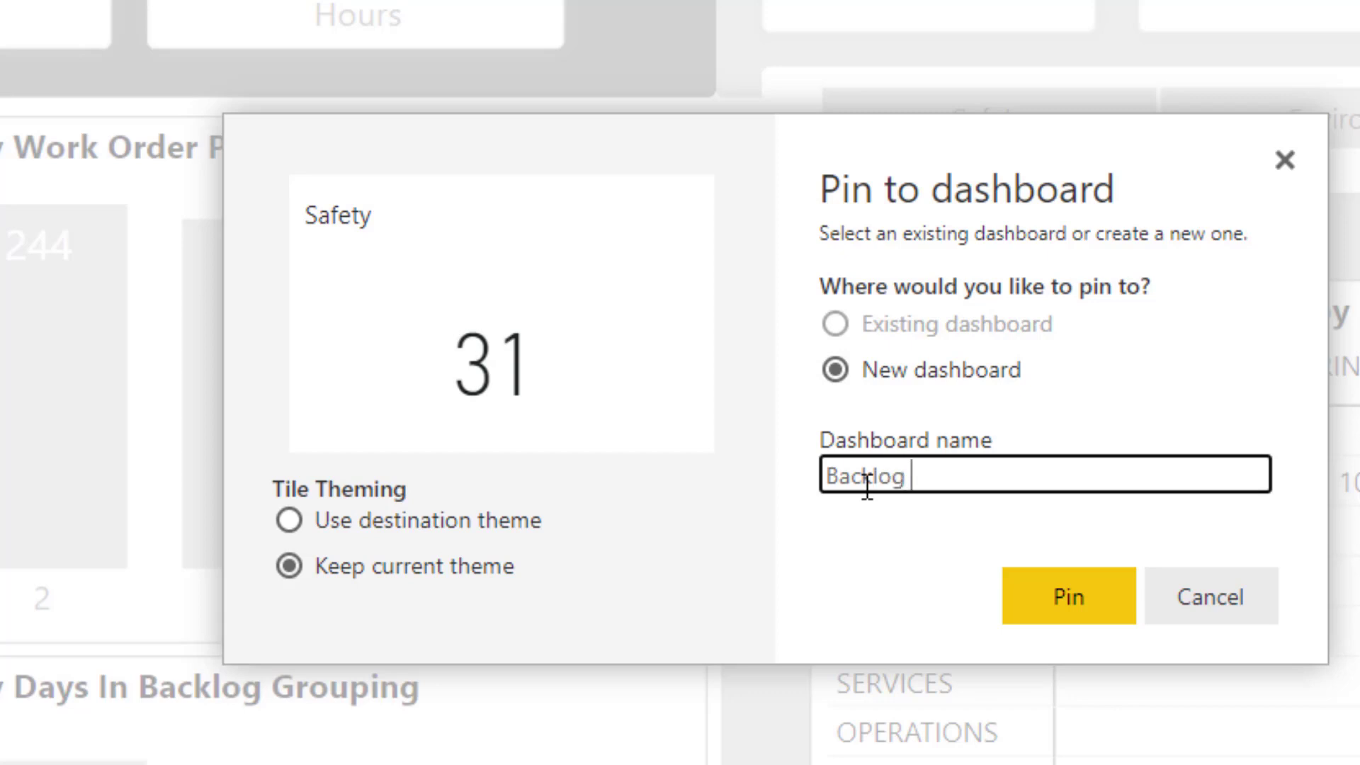
key(BackSpace)
key(BackSpace)
text(KPIs)
click(1088, 606)
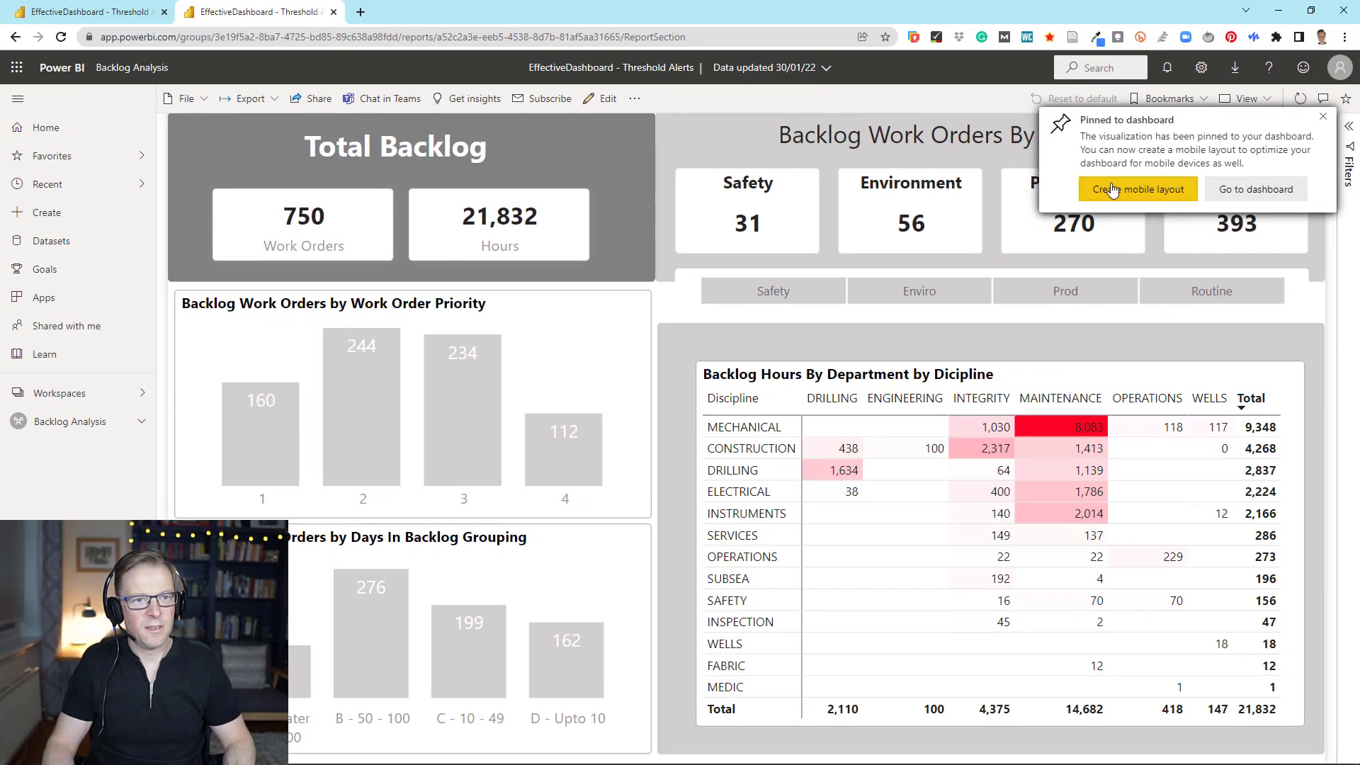
click(1264, 191)
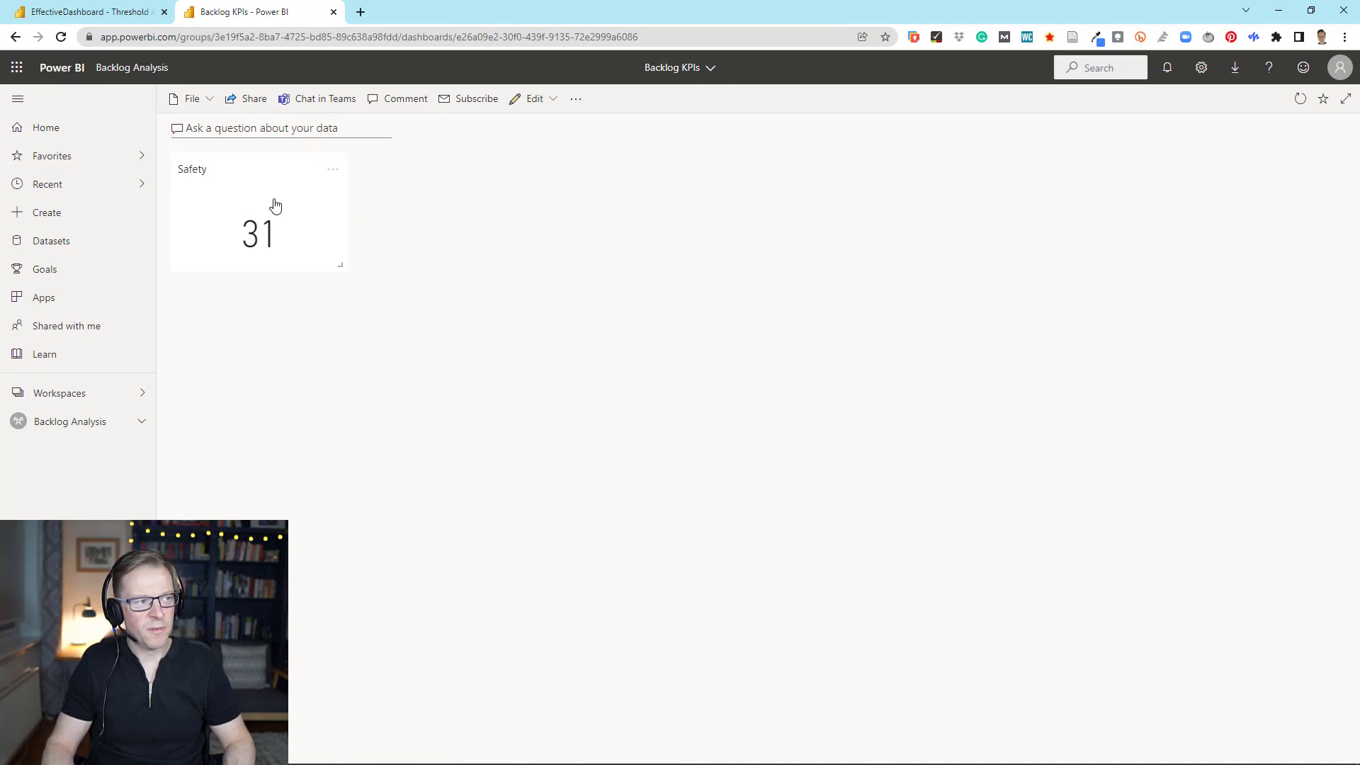
Add a new alert rule to the Safety tile on the dashboard
click(332, 171)
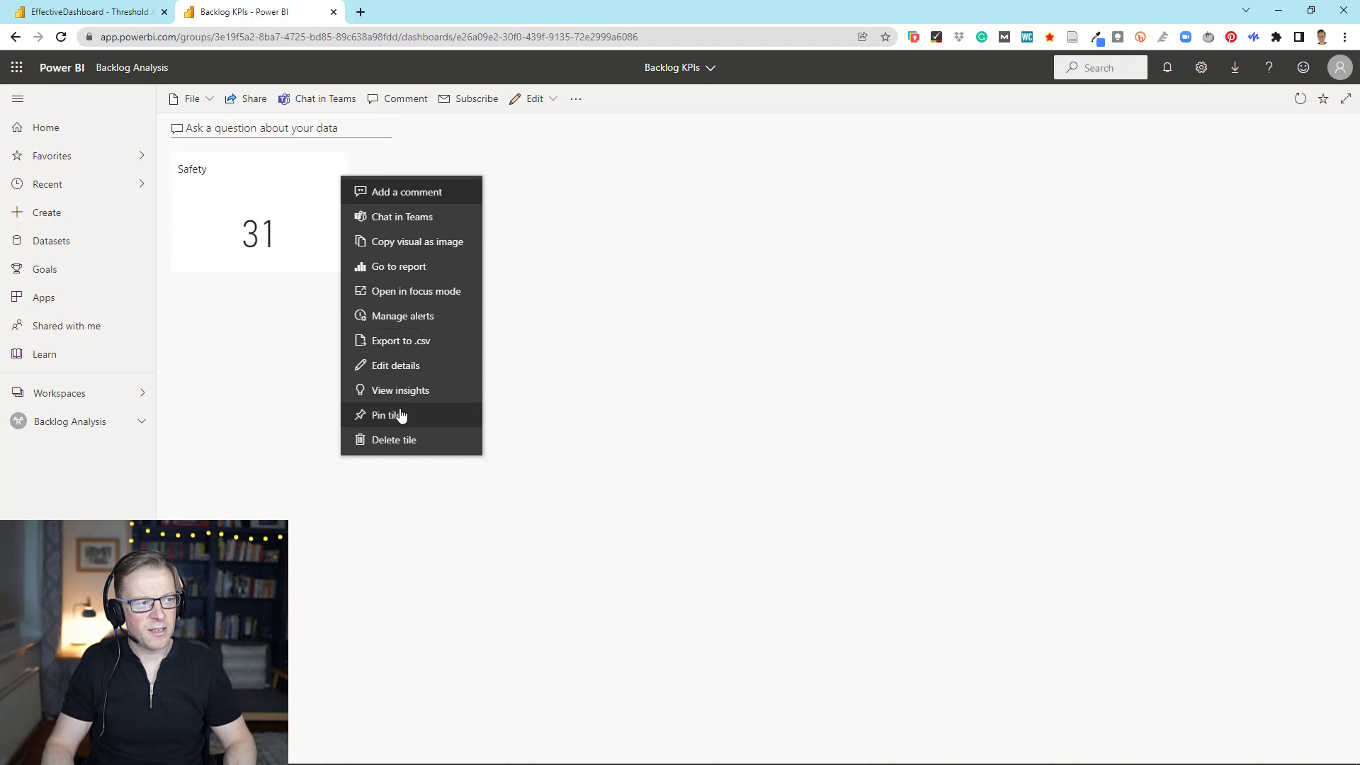
click(395, 321)
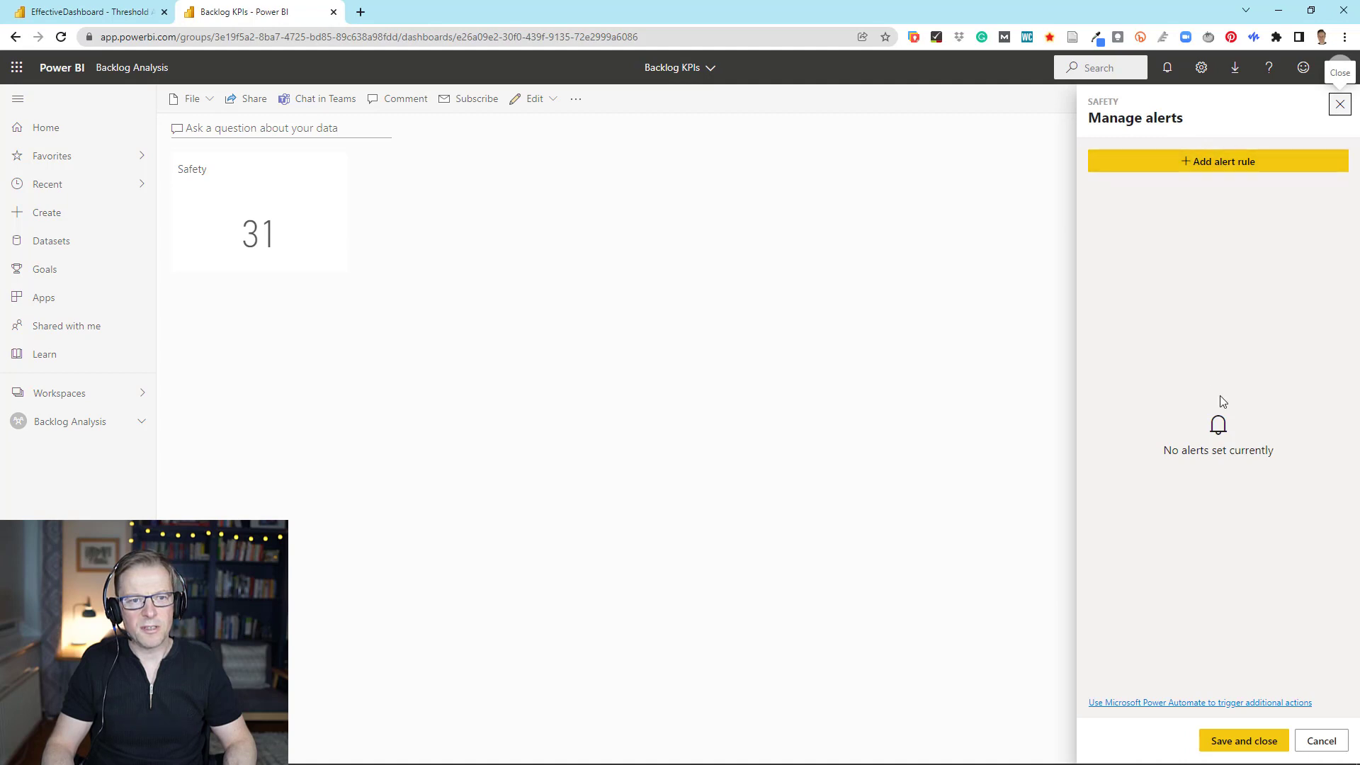
click(1219, 163)
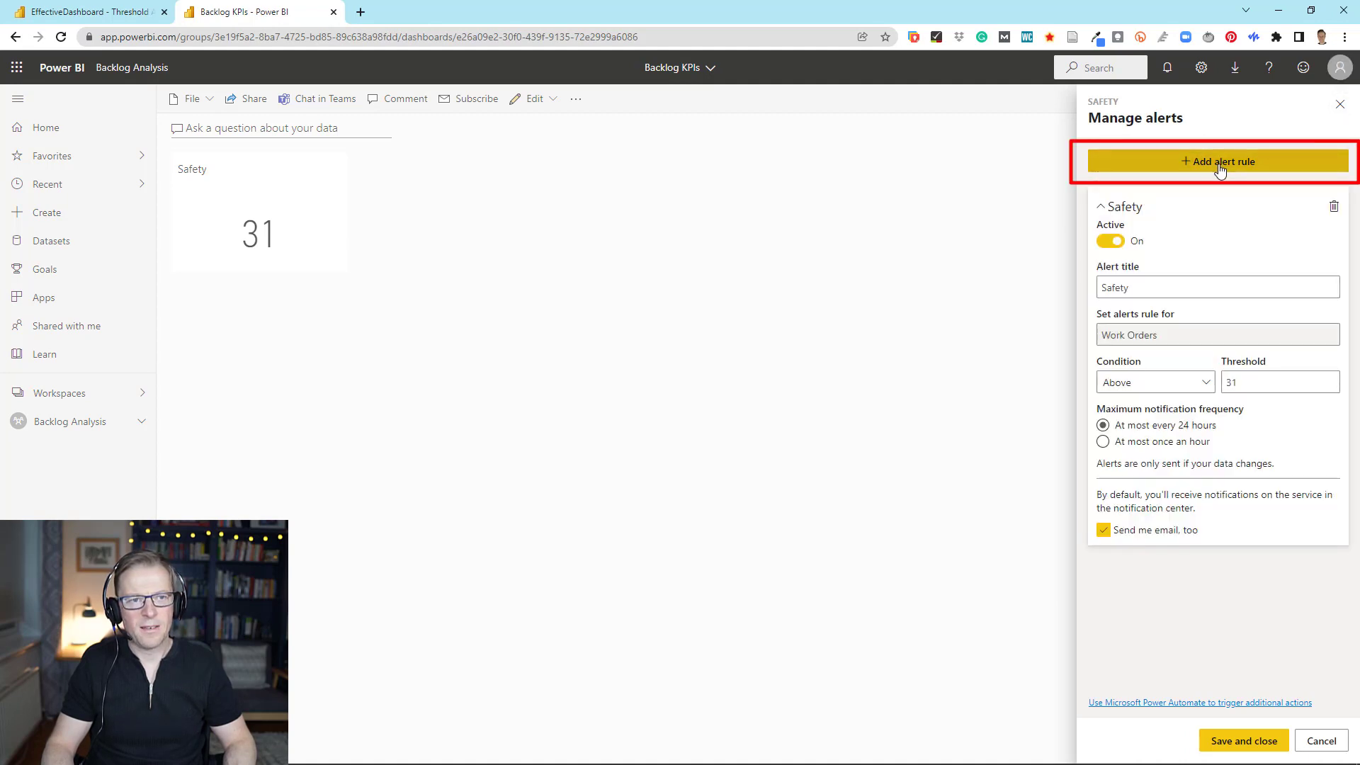
Change the alert rule's title to Safety Critical Backlog Count
click(1133, 290)
text(Crit)
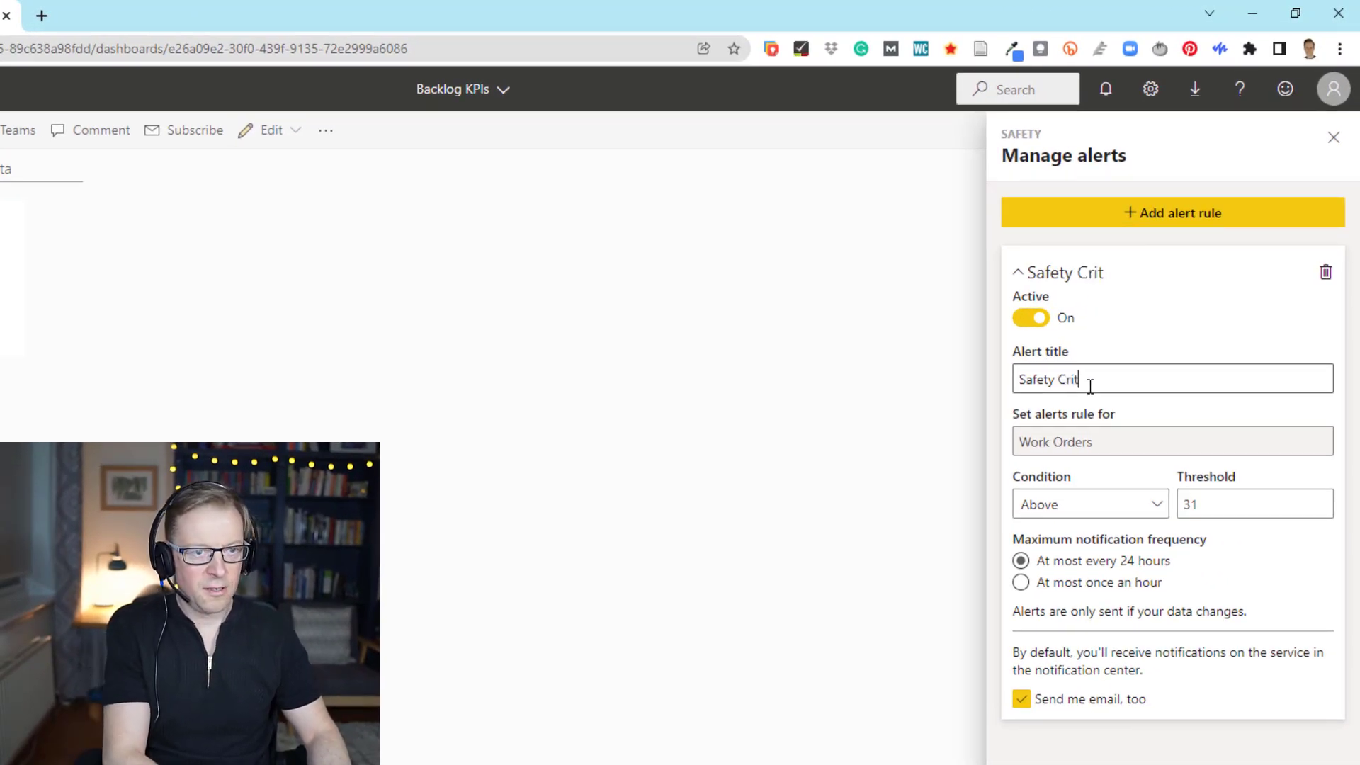
text(ical Backlog)
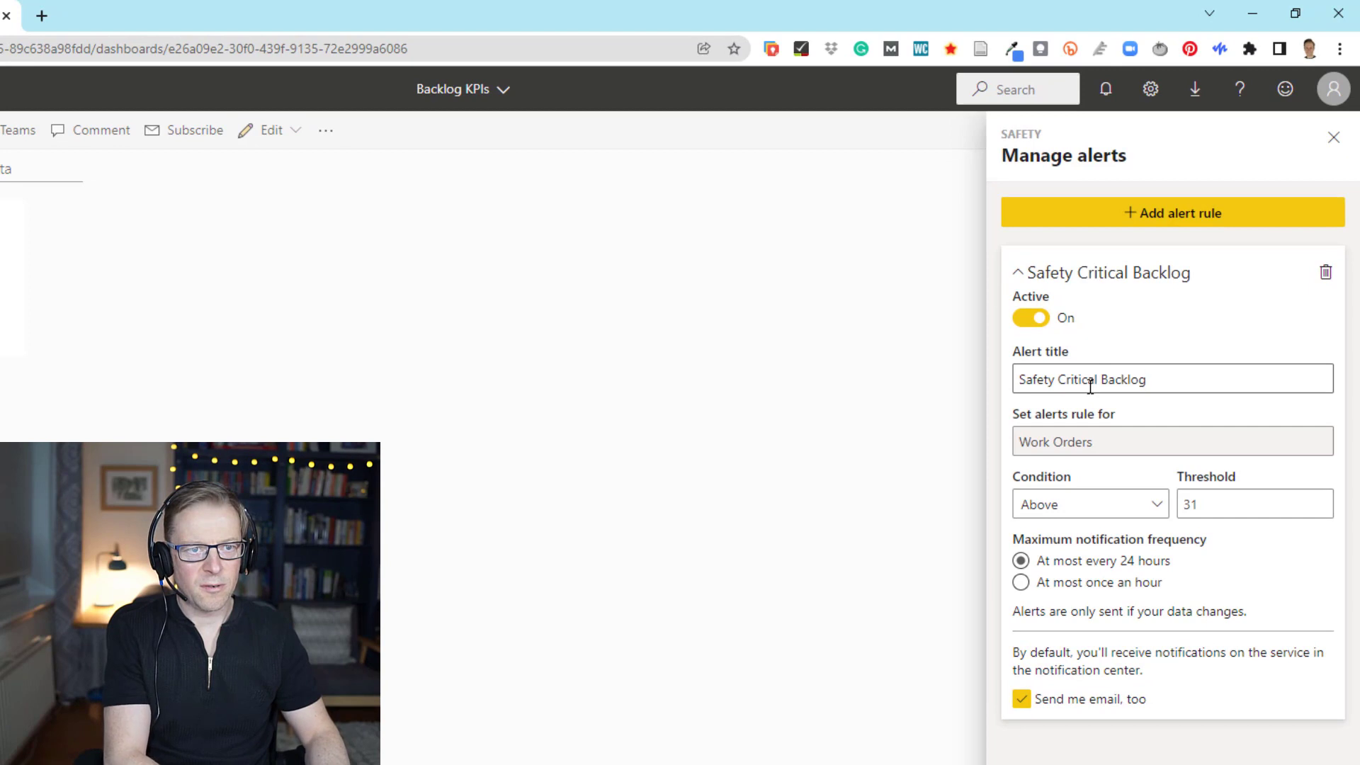
text( coun)
key(BackSpace)
key(BackSpace)
key(BackSpace)
key(BackSpace)
key(BackSpace)
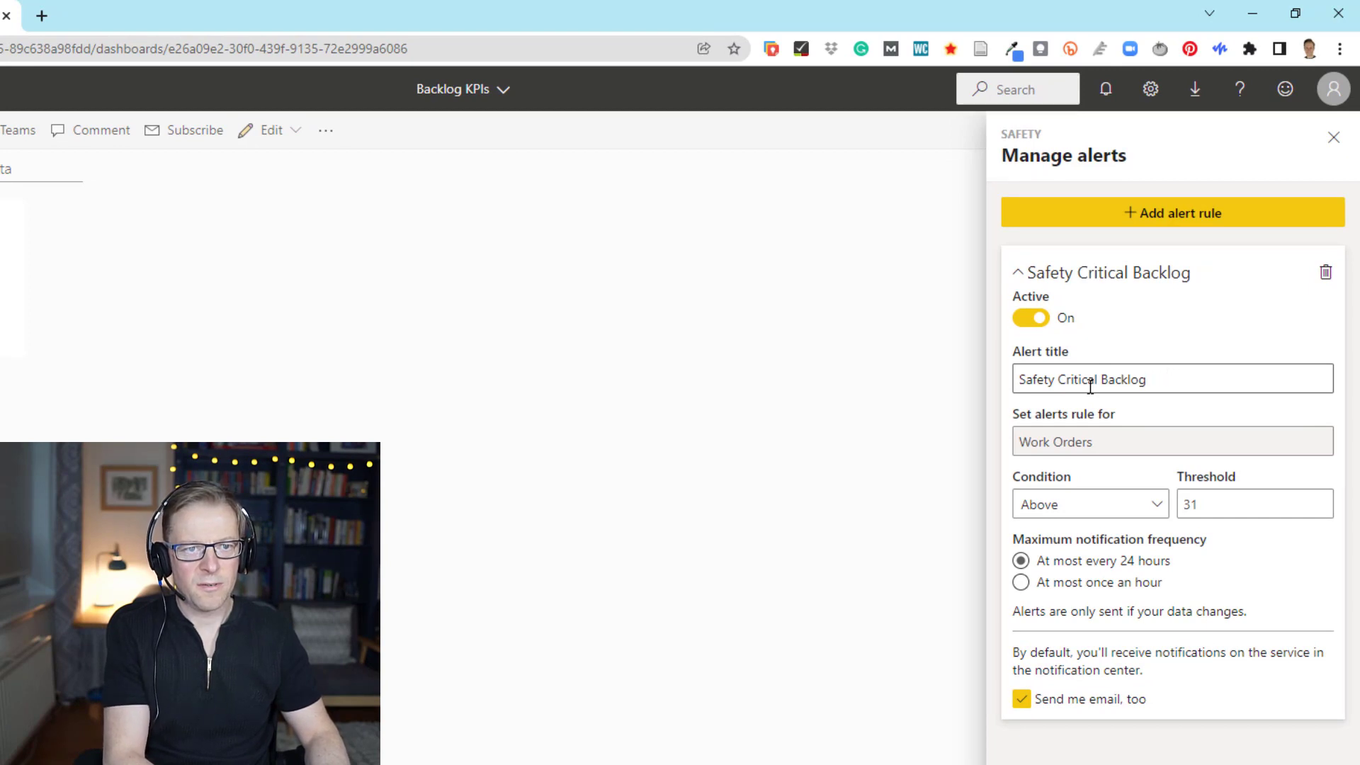
text(Count)
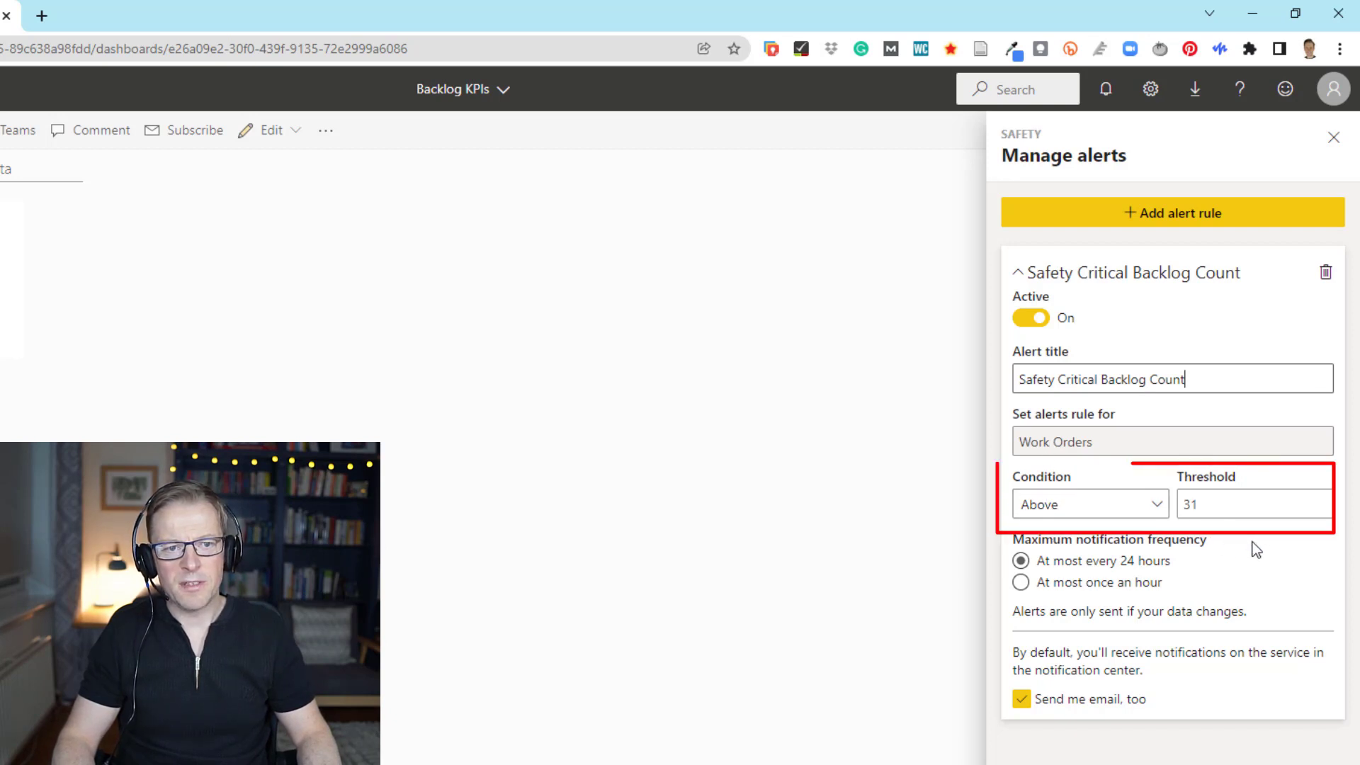
Set the alert's threshold to 30 and save the alert rule
click(1214, 505)
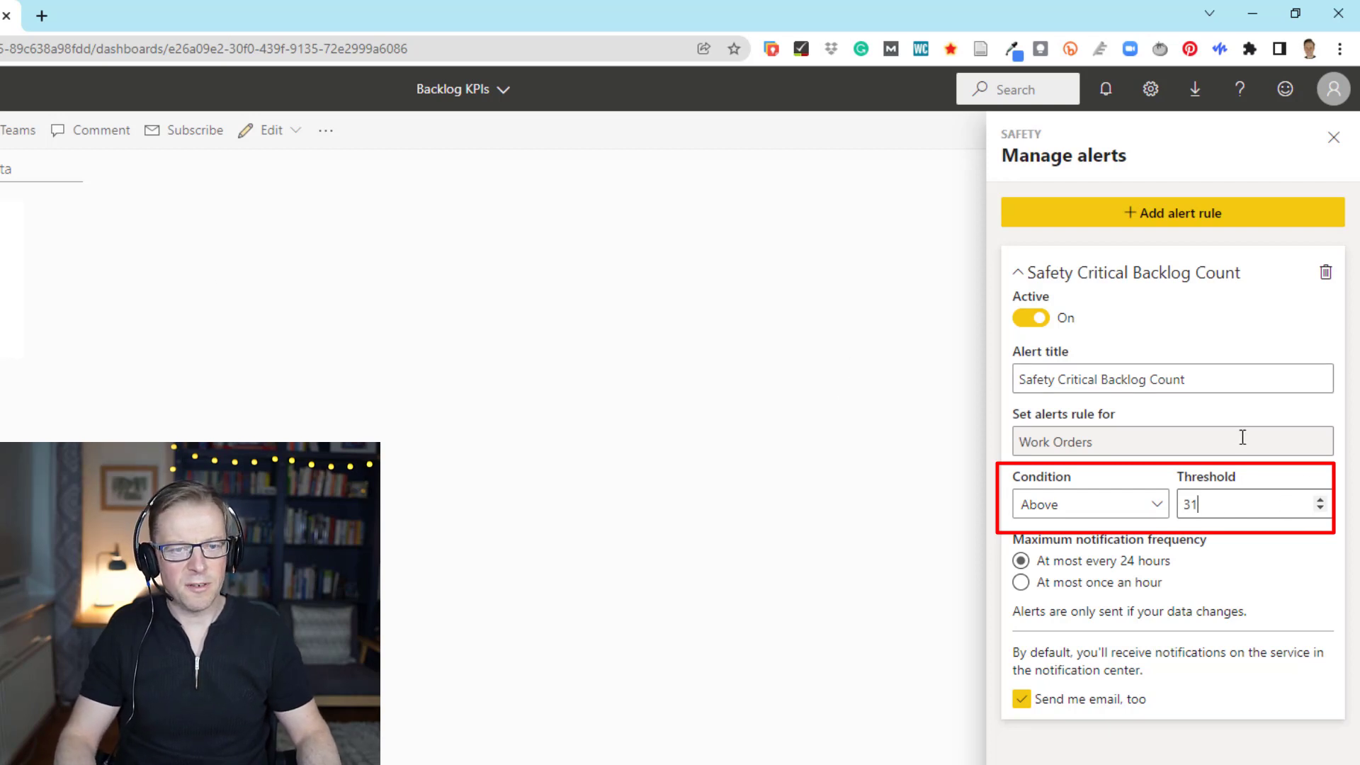
key(BackSpace)
text(0)
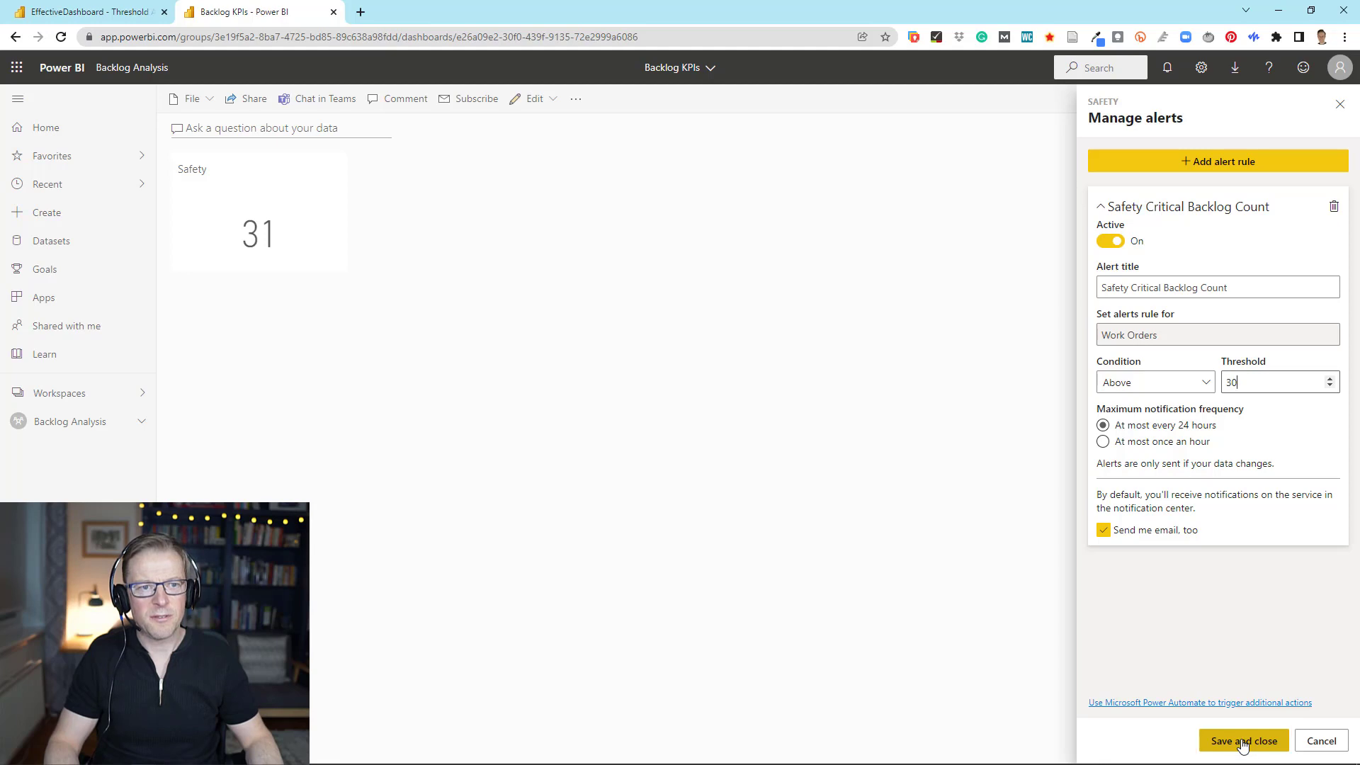
click(1242, 741)
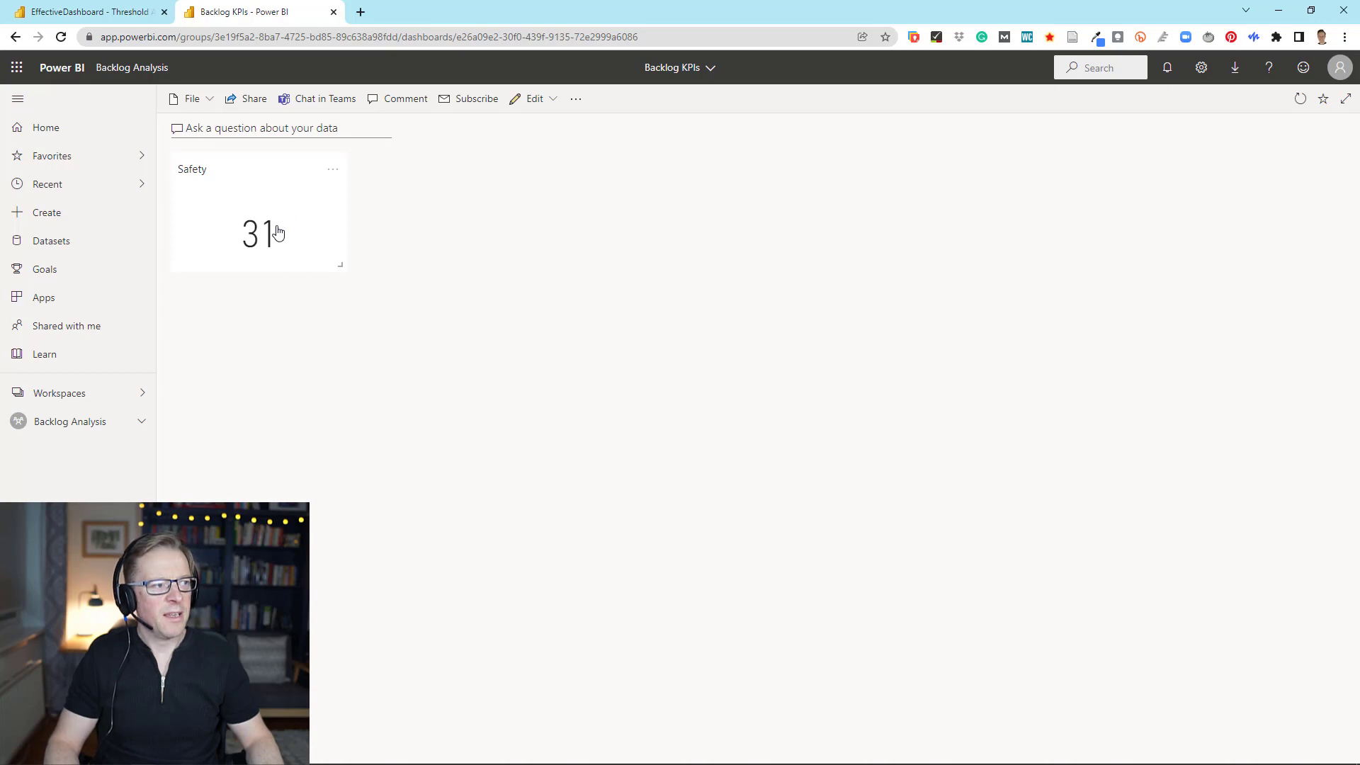
Return to the Backlog Analysis workspace and open the Backlog KPIs dashboard from its content
click(81, 400)
click(234, 192)
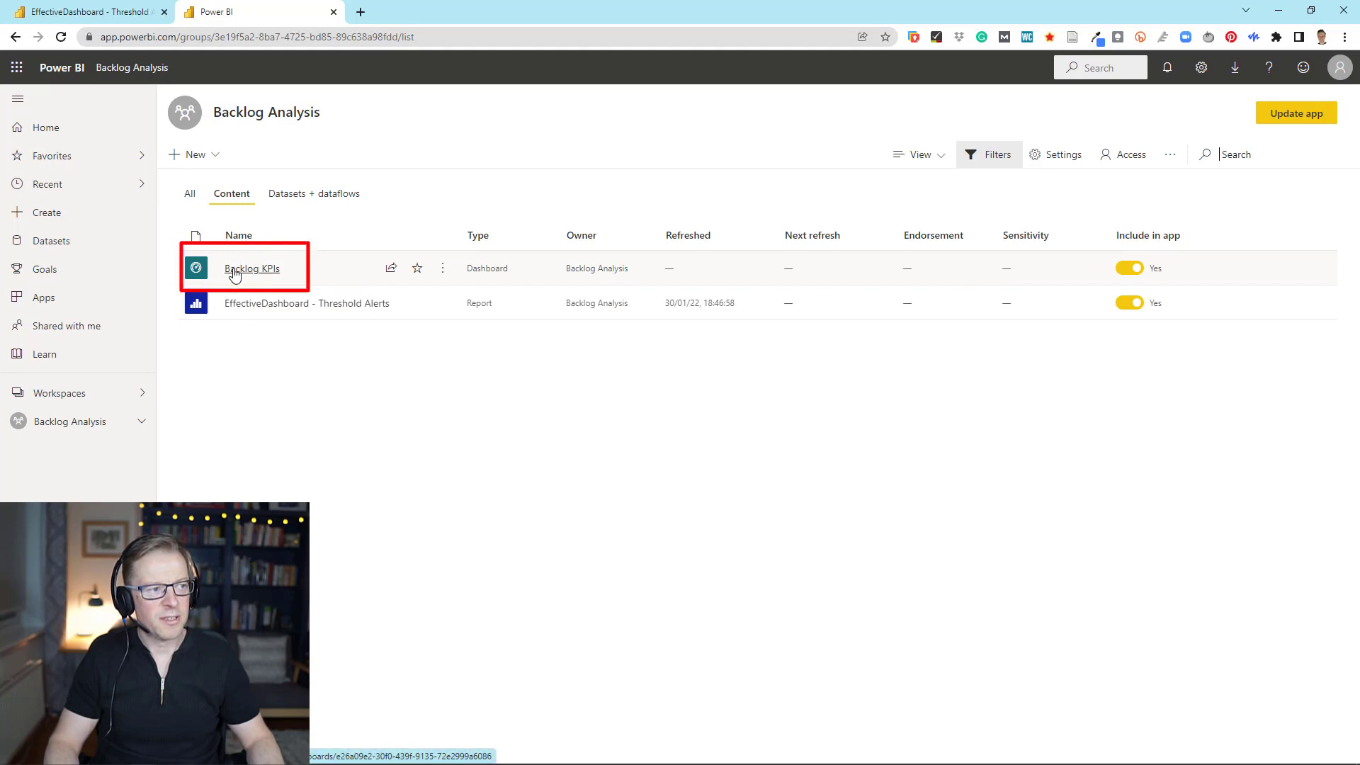
click(249, 269)
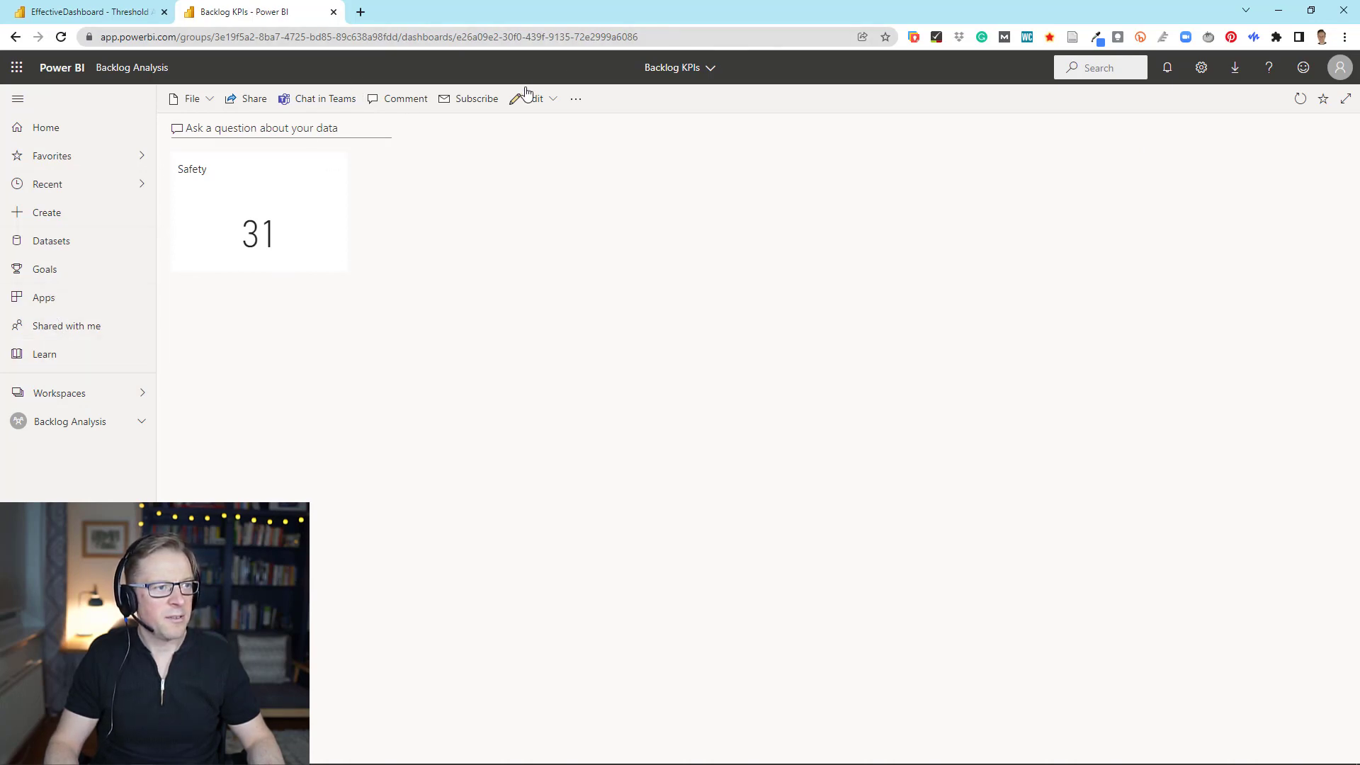
Update the Backlog Analysis app from its workspace and view the Backlog KPIs dashboard in the app
click(68, 422)
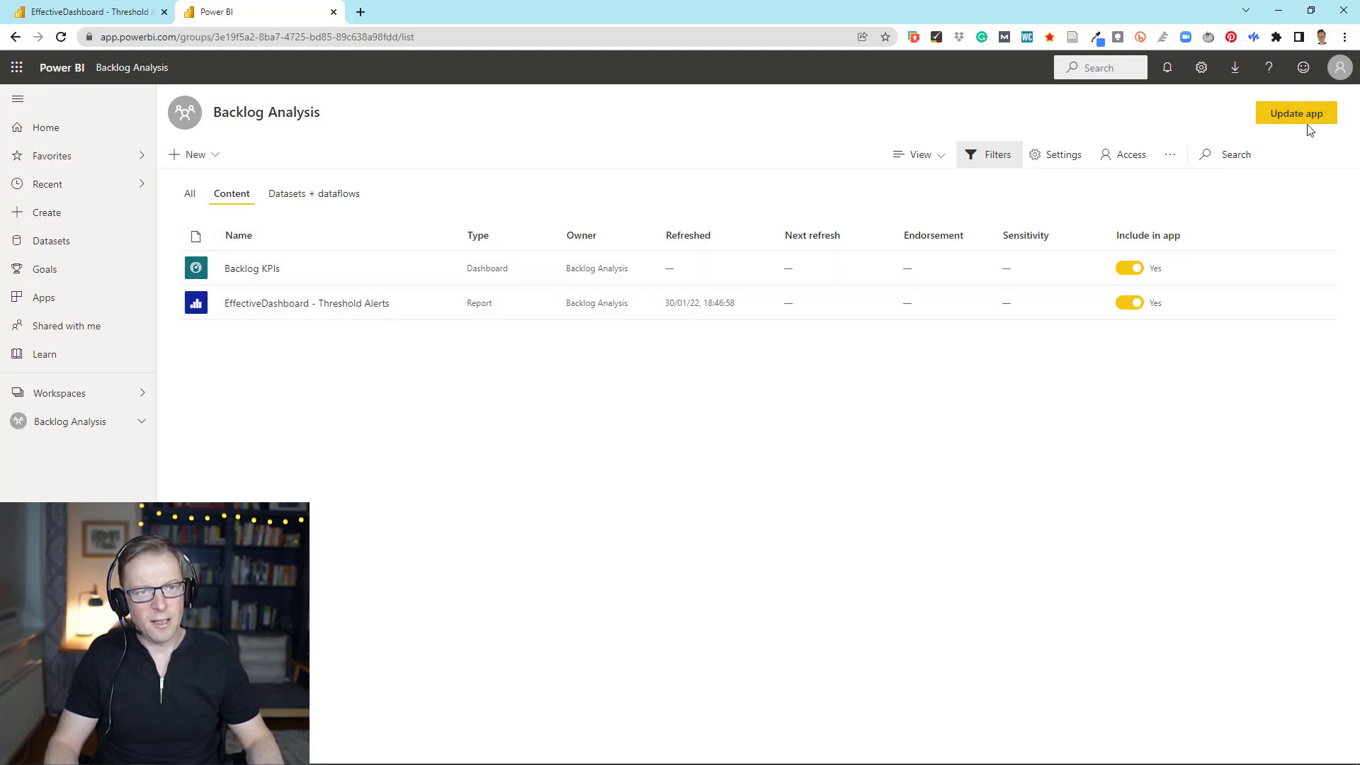
click(1298, 115)
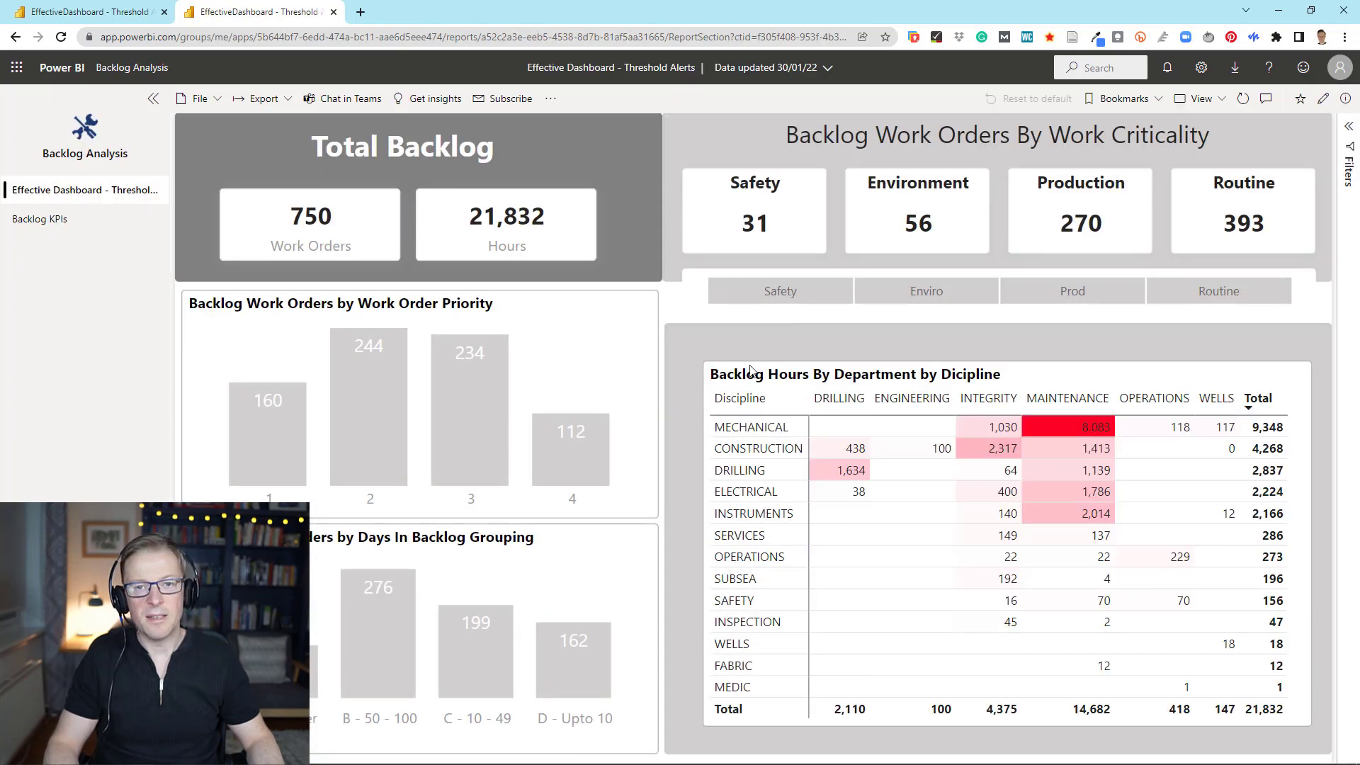
click(46, 225)
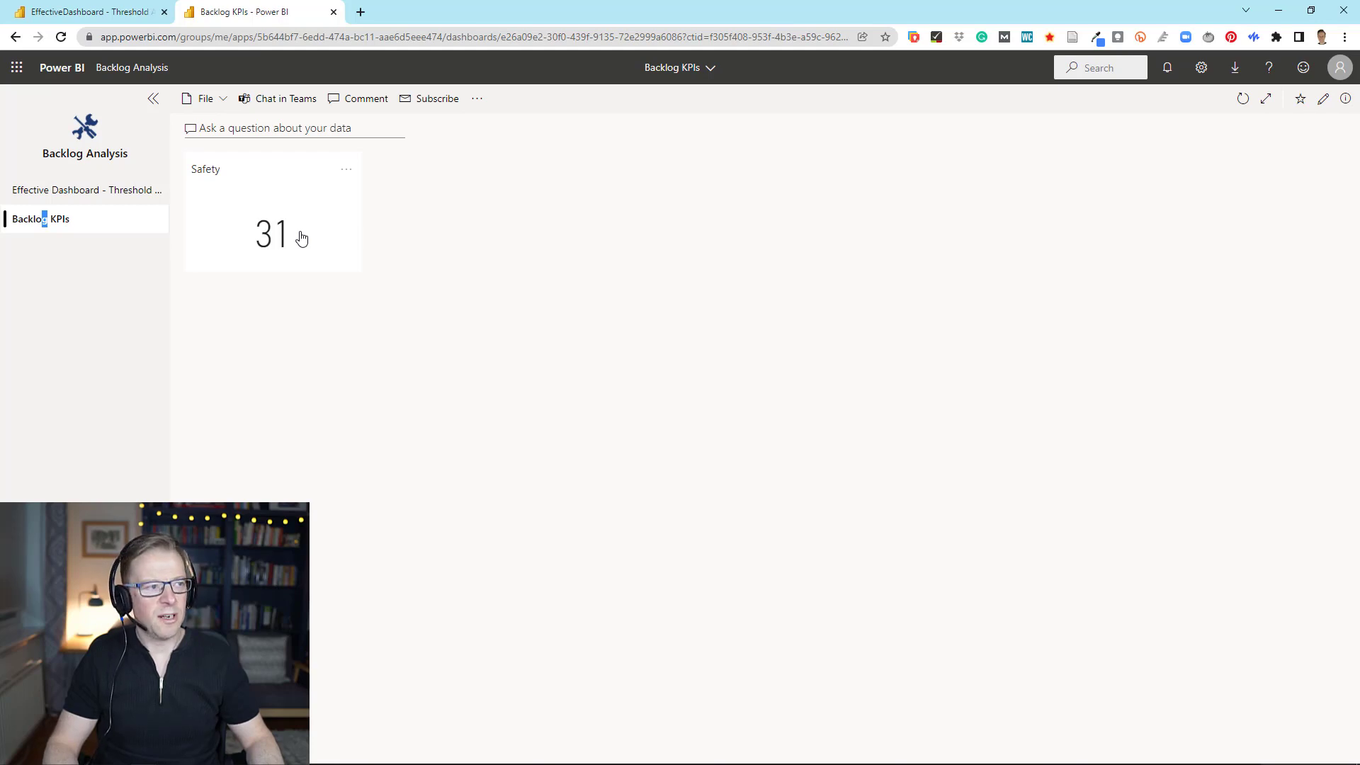
Return from the app to the workspace content and exclude the Backlog KPIs dashboard from the app
click(1319, 105)
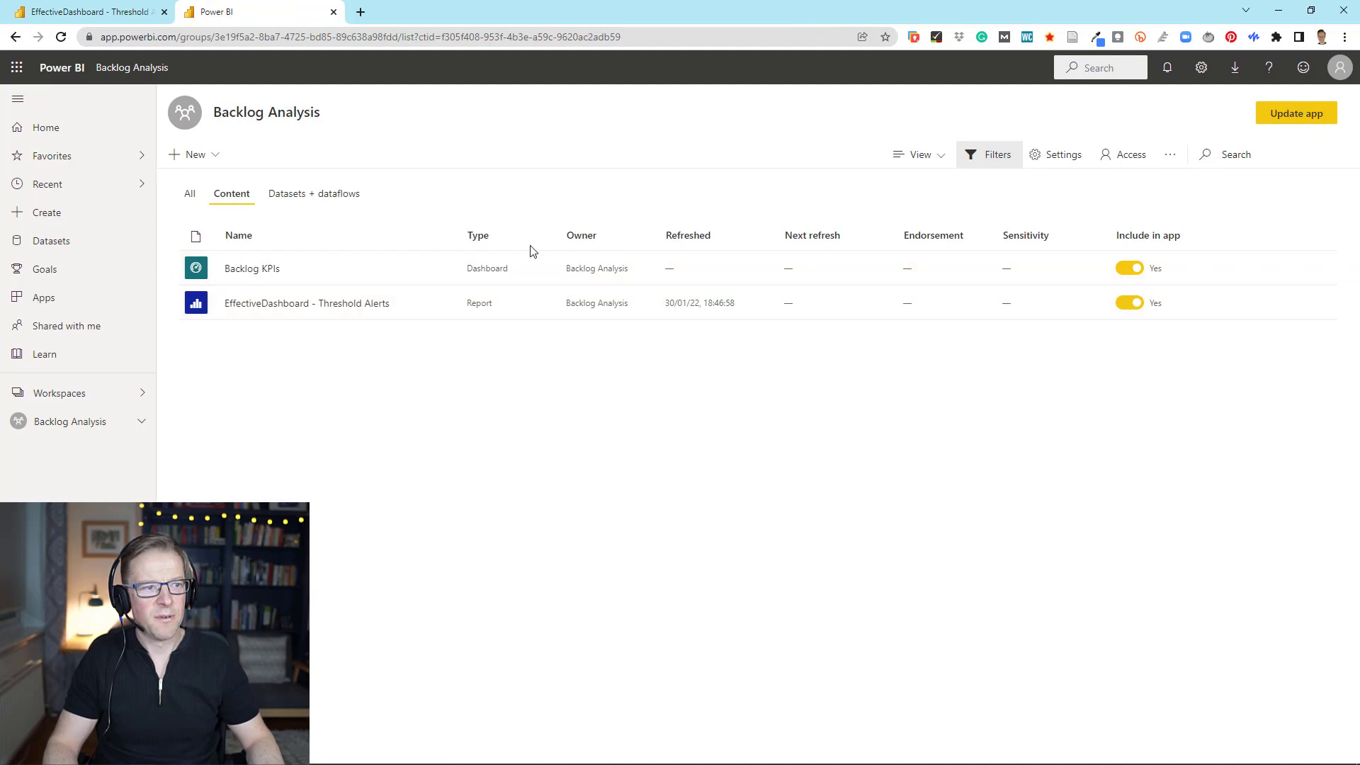
click(1132, 269)
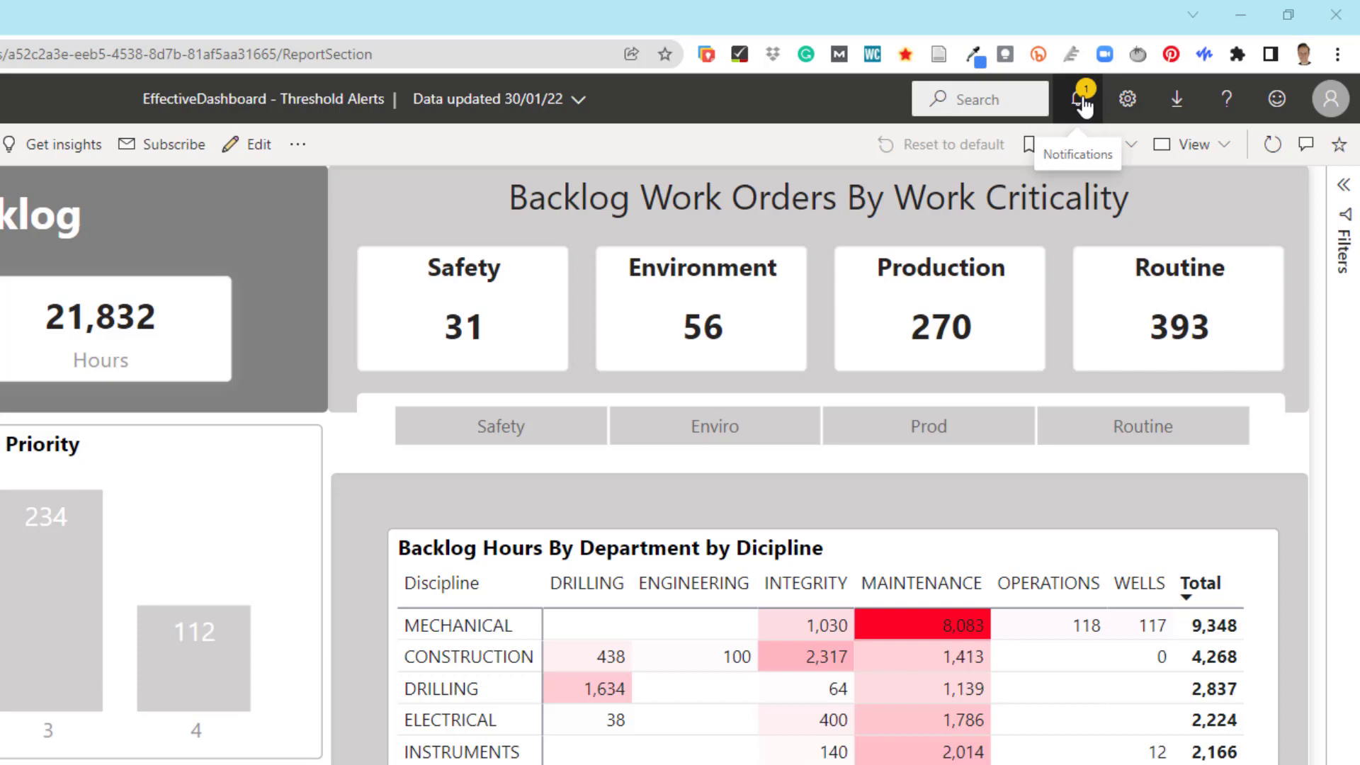
Review the notifications and go to the tile linked in the Safety Critical Backlog Count alert
click(1082, 103)
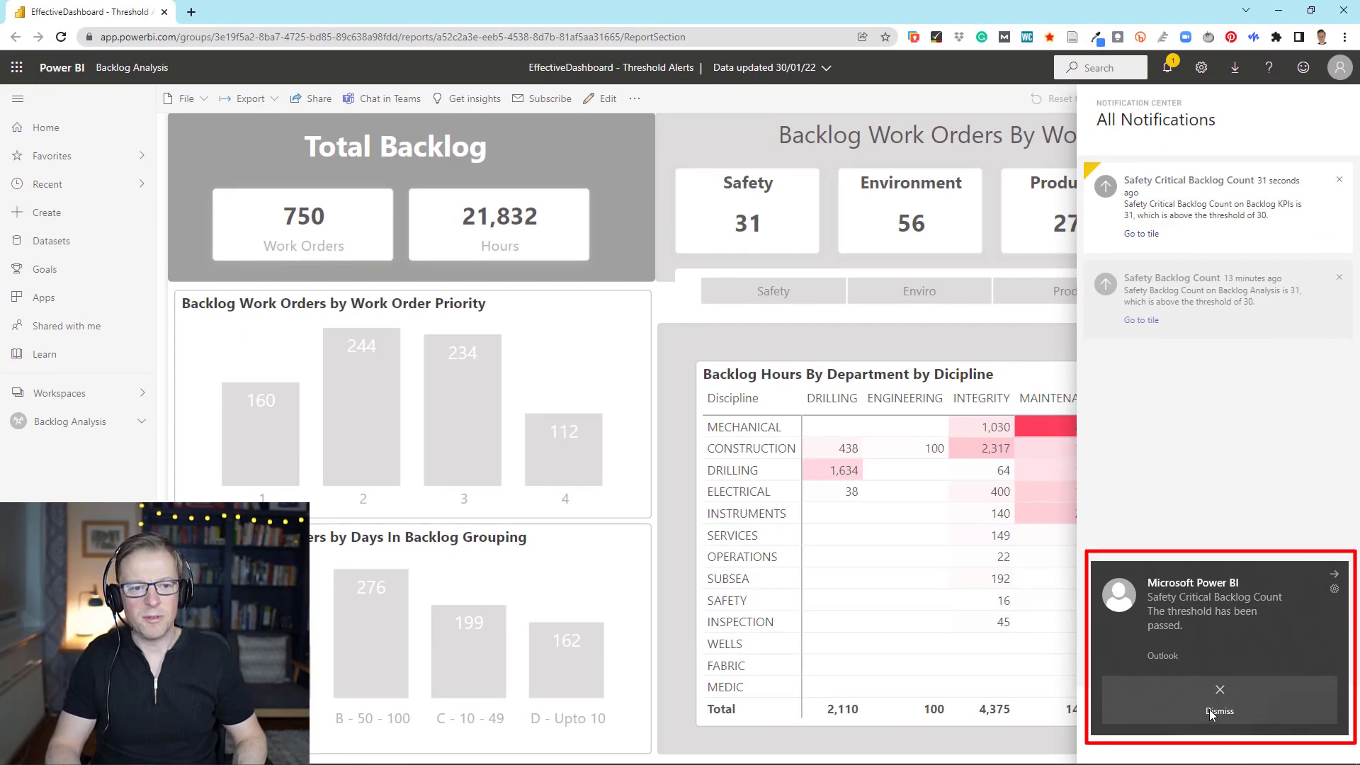
click(1335, 577)
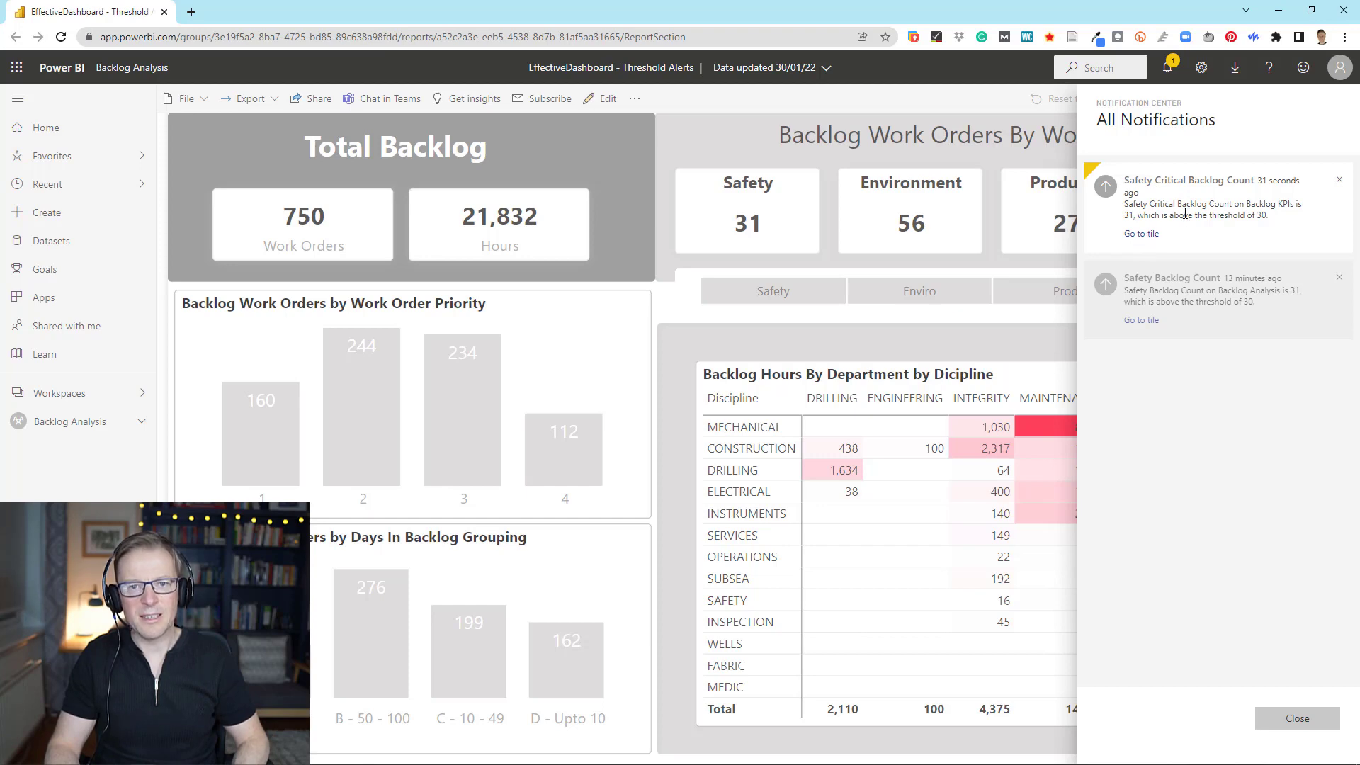
click(1139, 236)
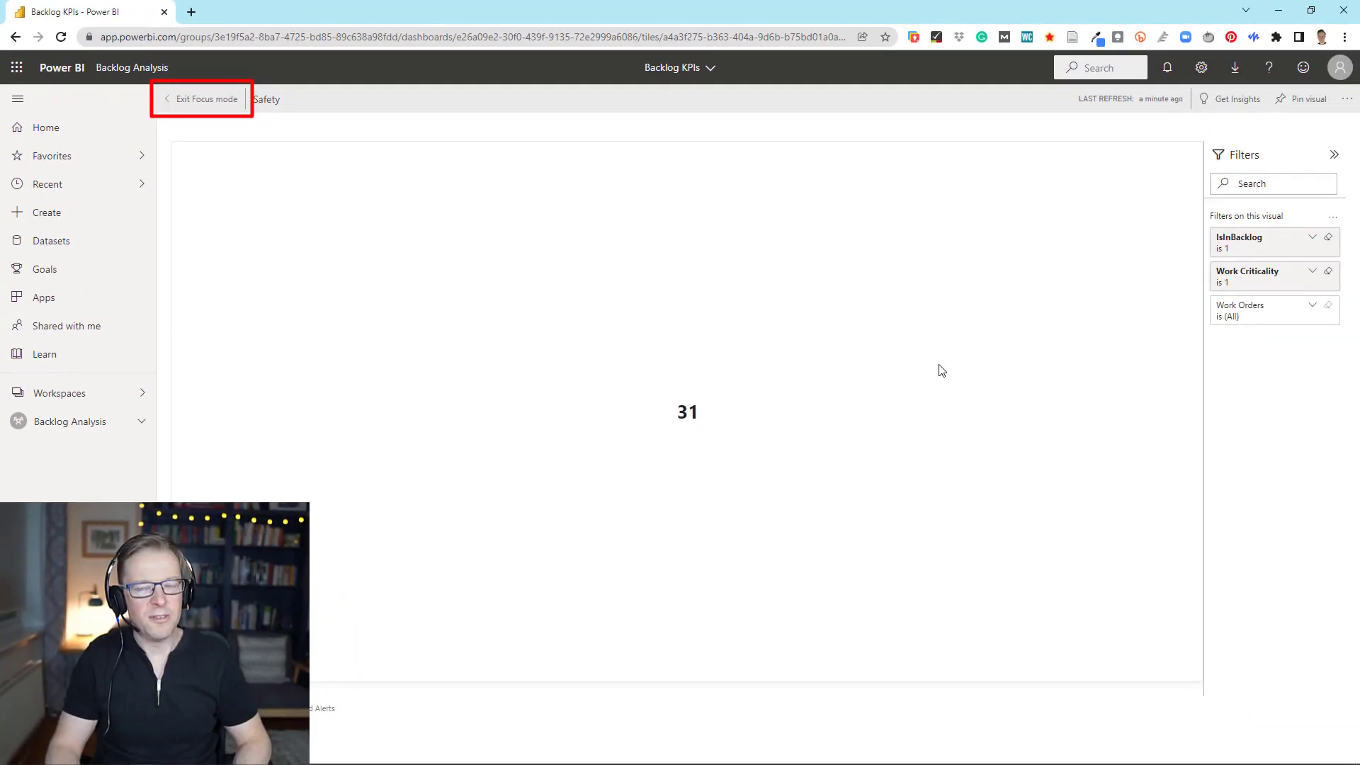
Exit the tile's focus mode and open the report behind the Safety tile
click(182, 106)
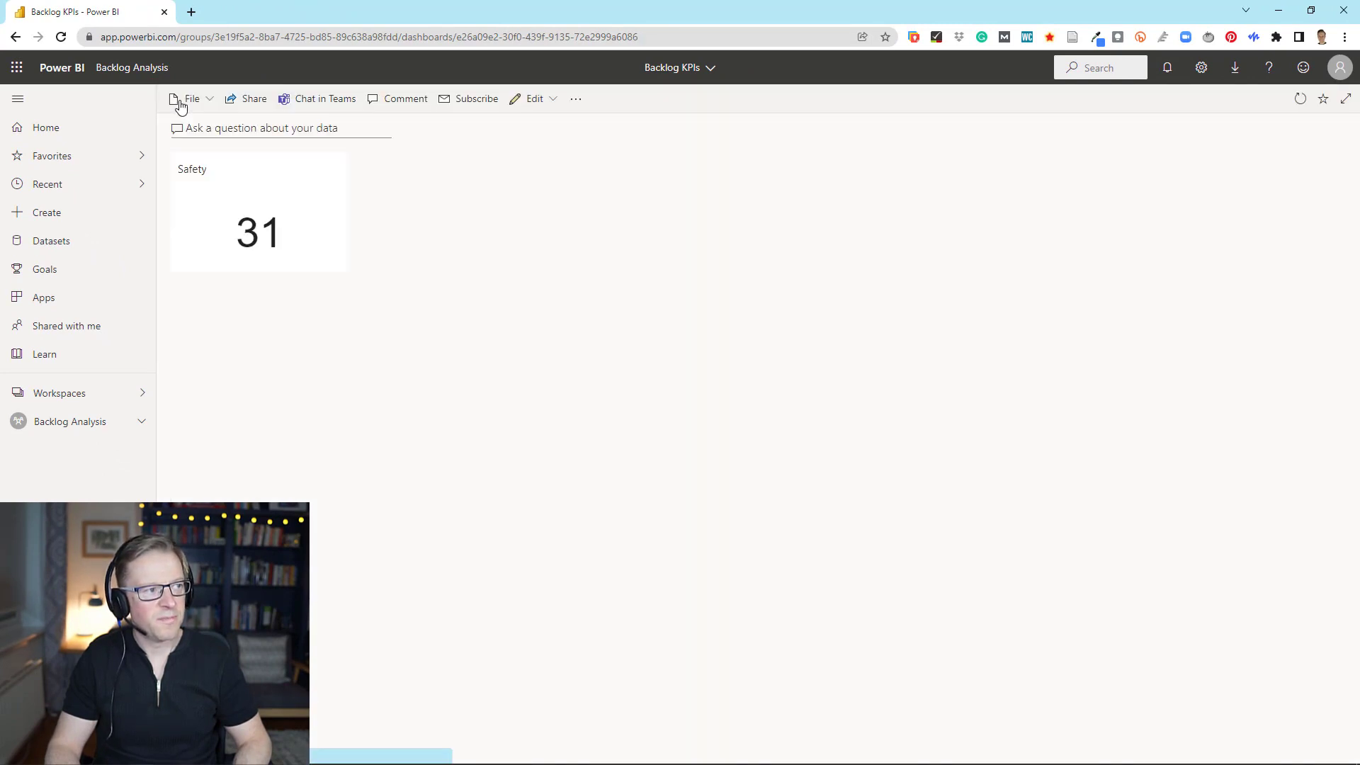
click(240, 211)
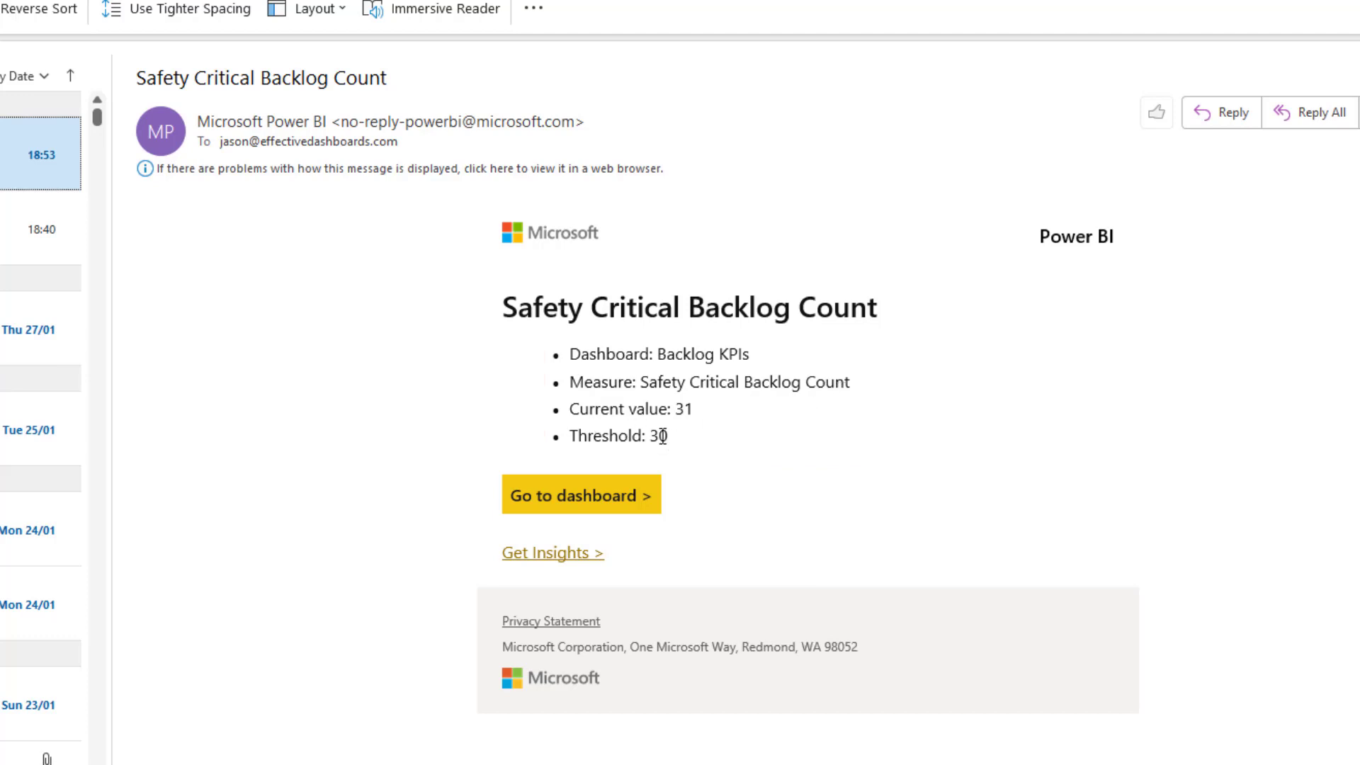
Follow the threshold alert email in Outlook to the Backlog KPIs dashboard and open the Safety tile's source report
click(604, 505)
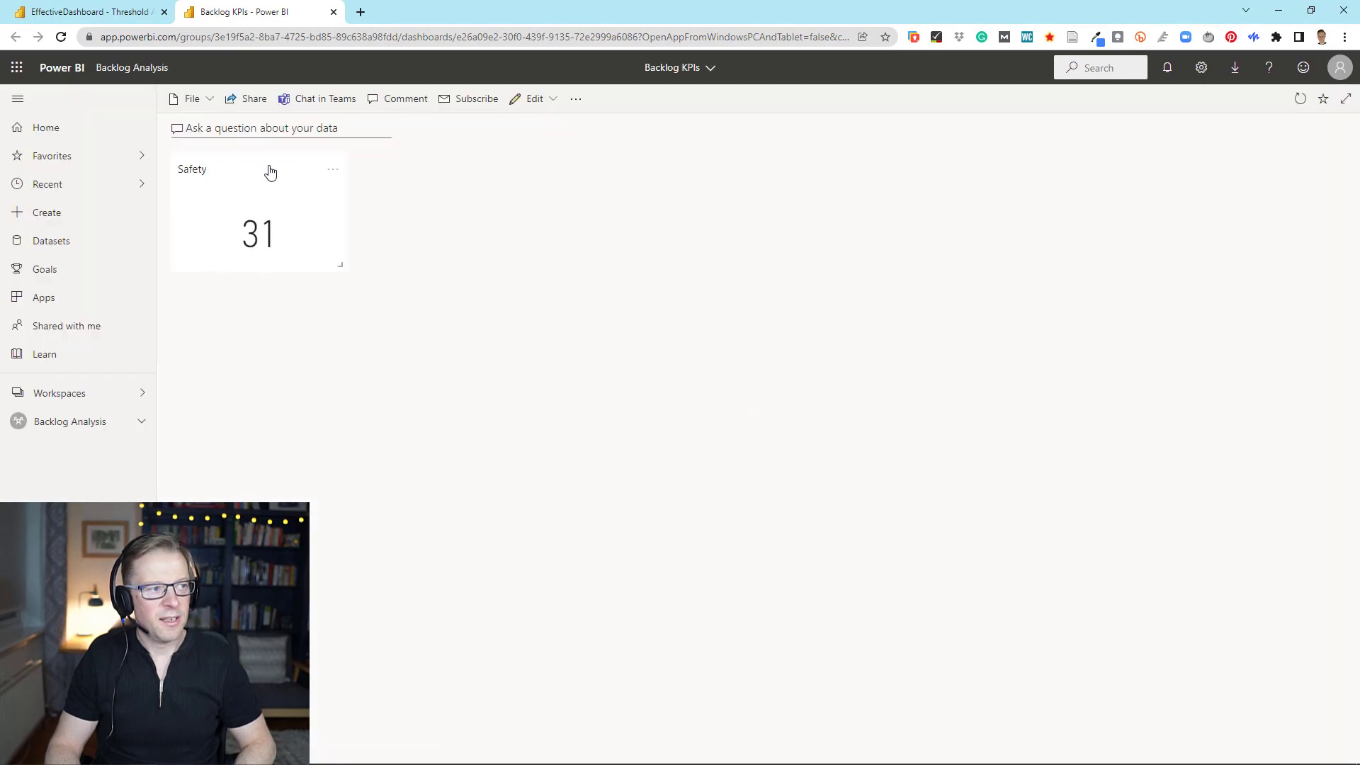
click(257, 208)
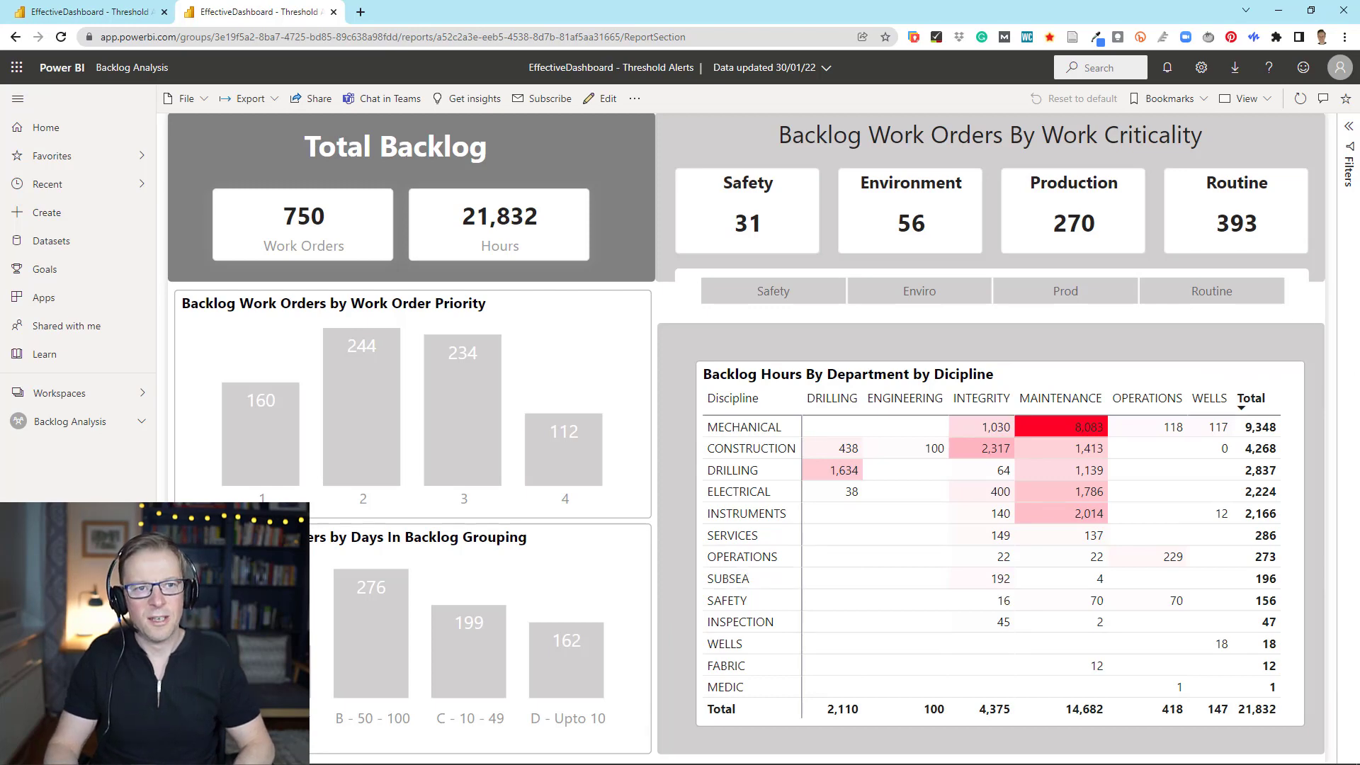
Open the notification center to review the threshold alerts again
click(1167, 67)
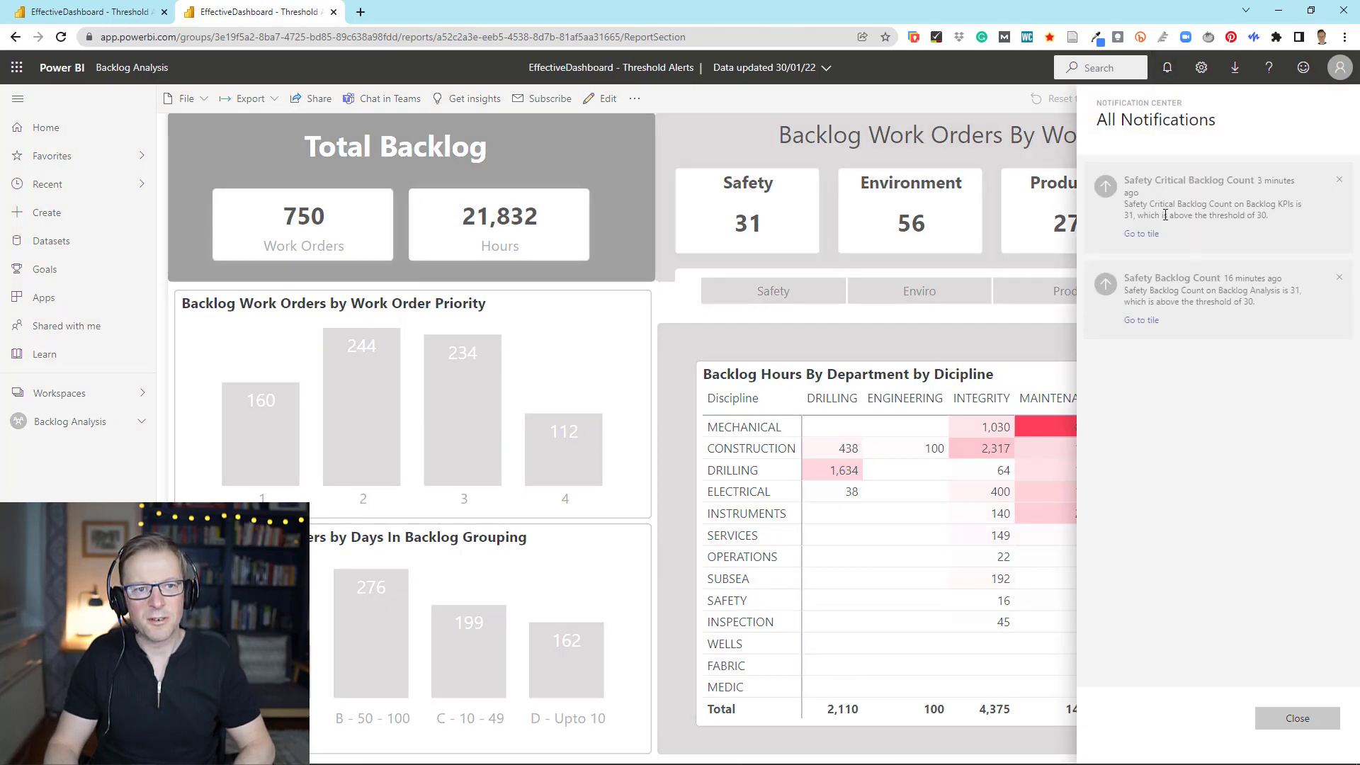
Dismiss the notifications and add a new email subscription for the report
click(712, 104)
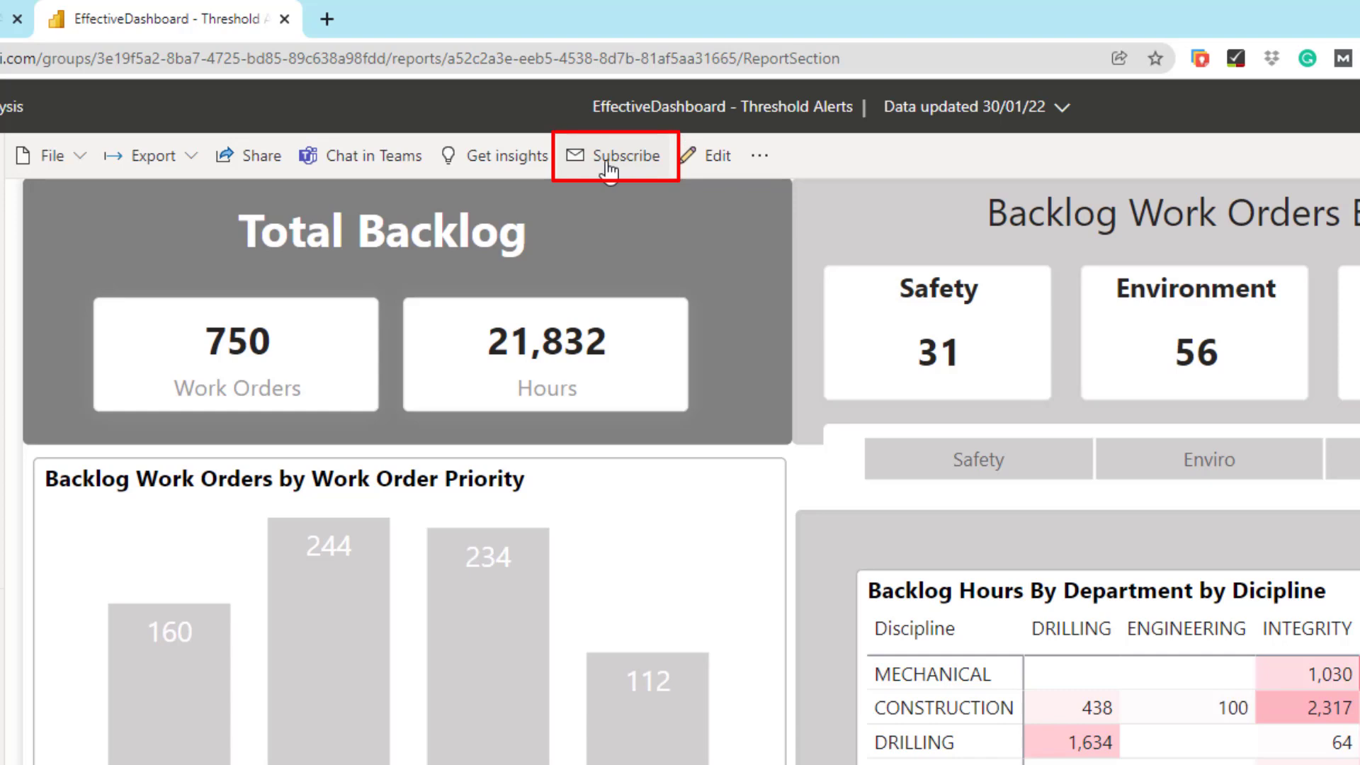
click(607, 163)
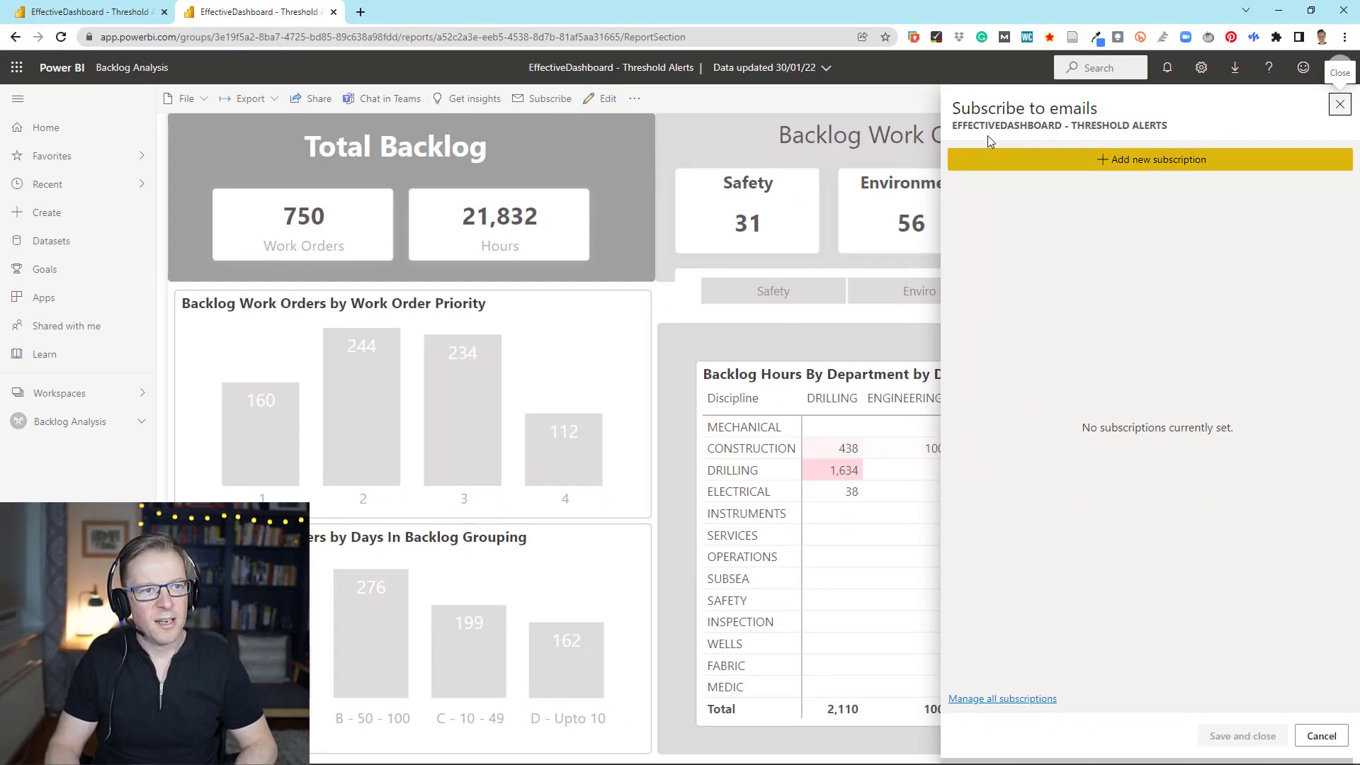
click(1128, 165)
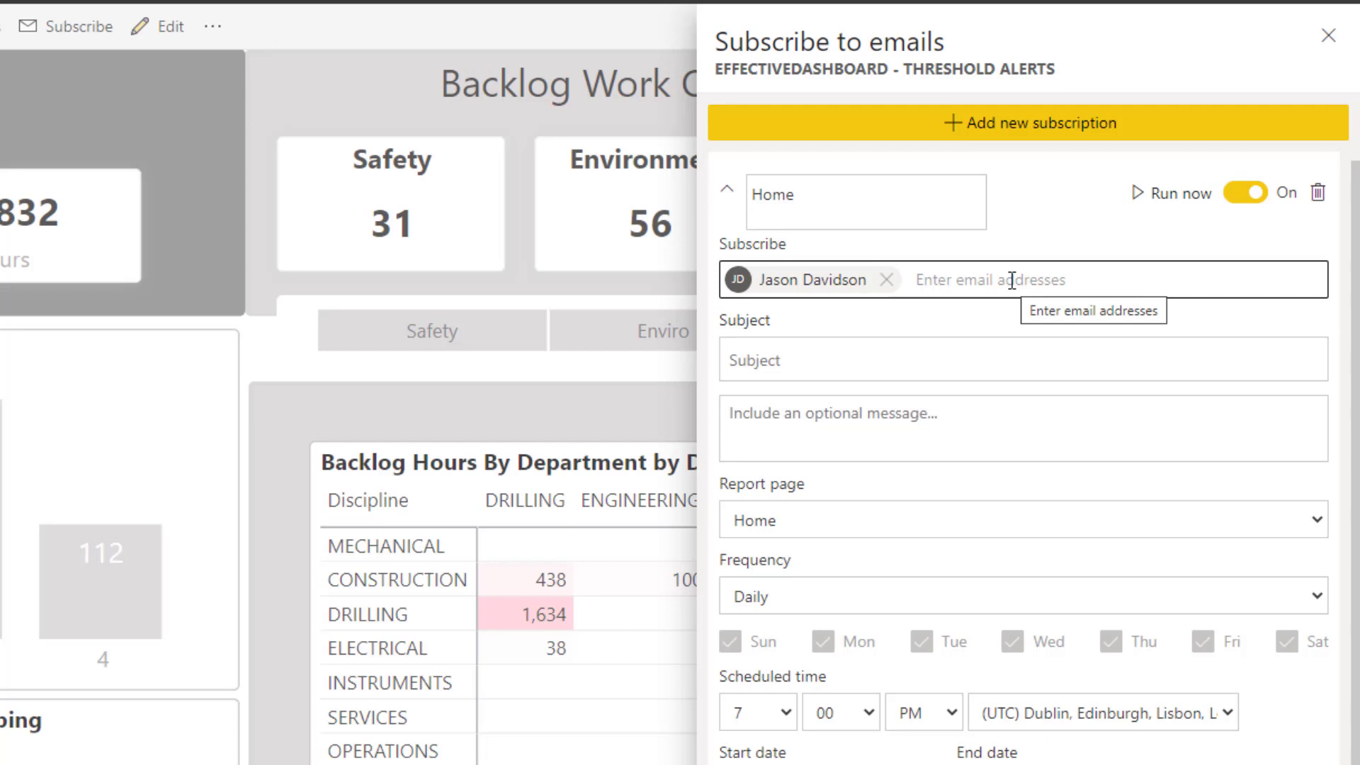
Give the subscription the subject "Backlog Analysis Report" and the message "Please review the backlog report for this weeks meeting"
click(817, 366)
text(Backlog Ana)
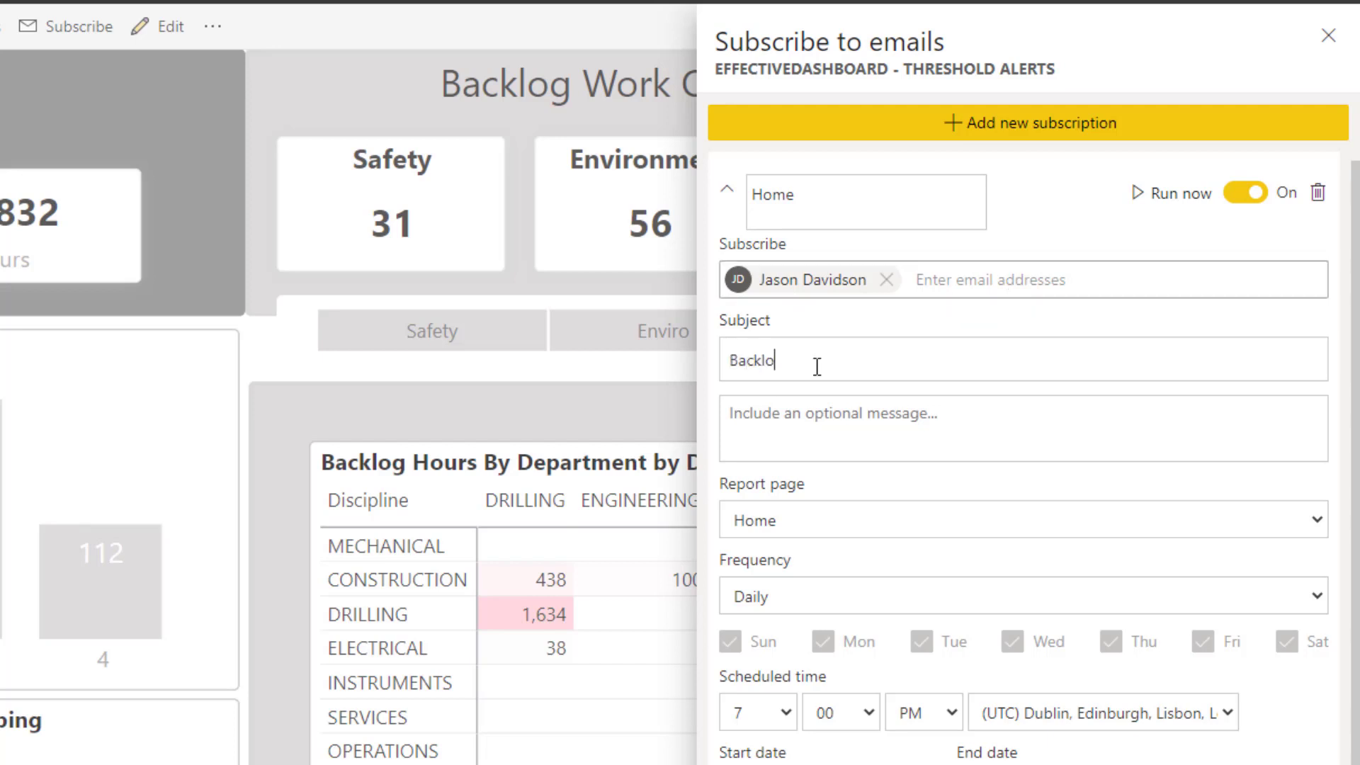
text(lysis Report)
click(797, 426)
text(Please review the backlog report for this weeks meeting)
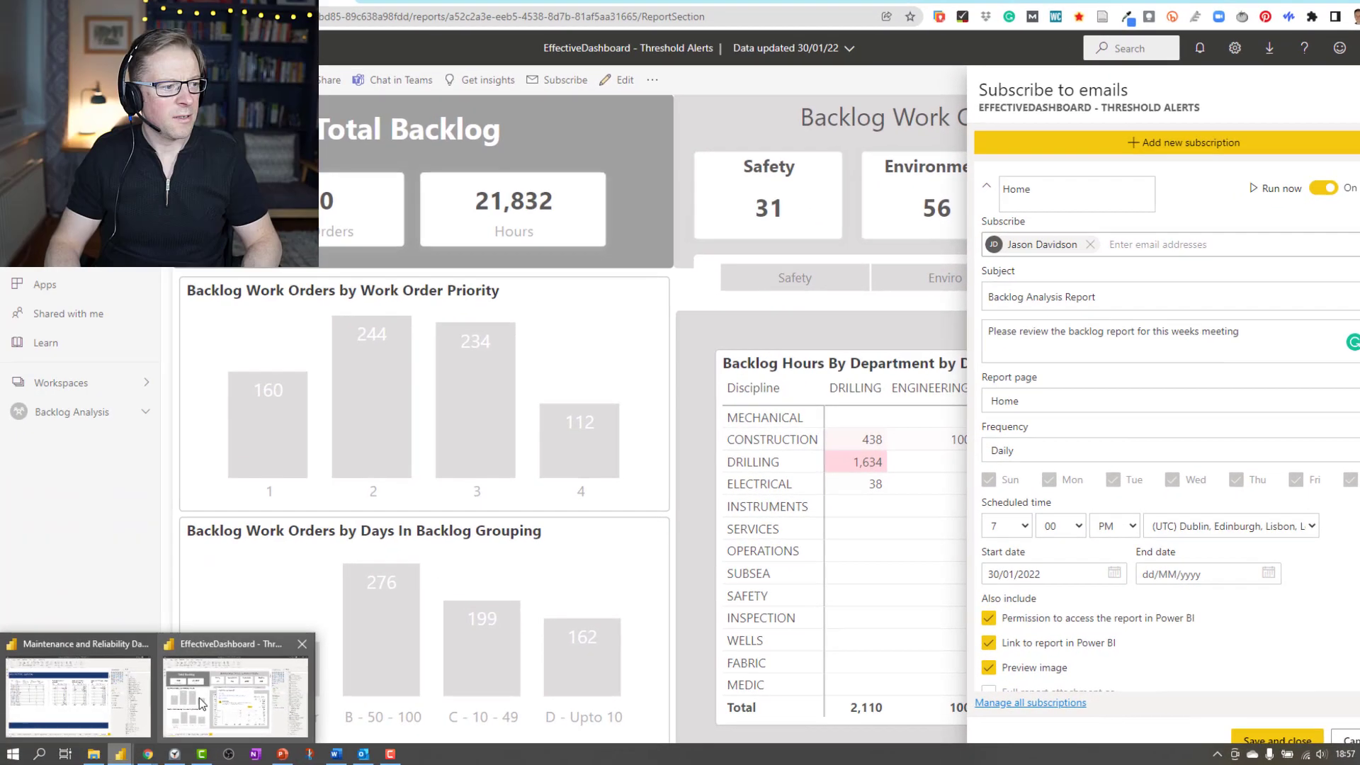
Check the report in Power BI Desktop and view the page options available for the subscription
click(198, 699)
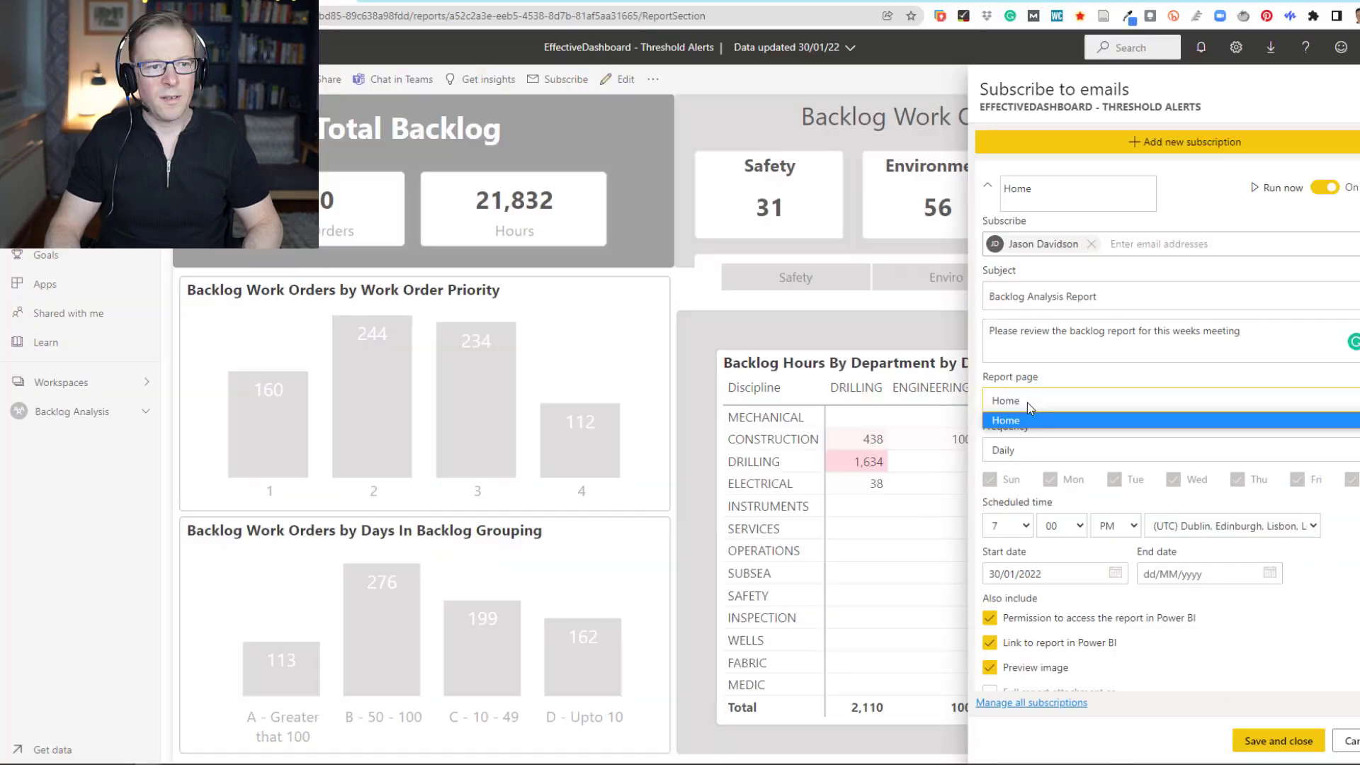
click(1027, 402)
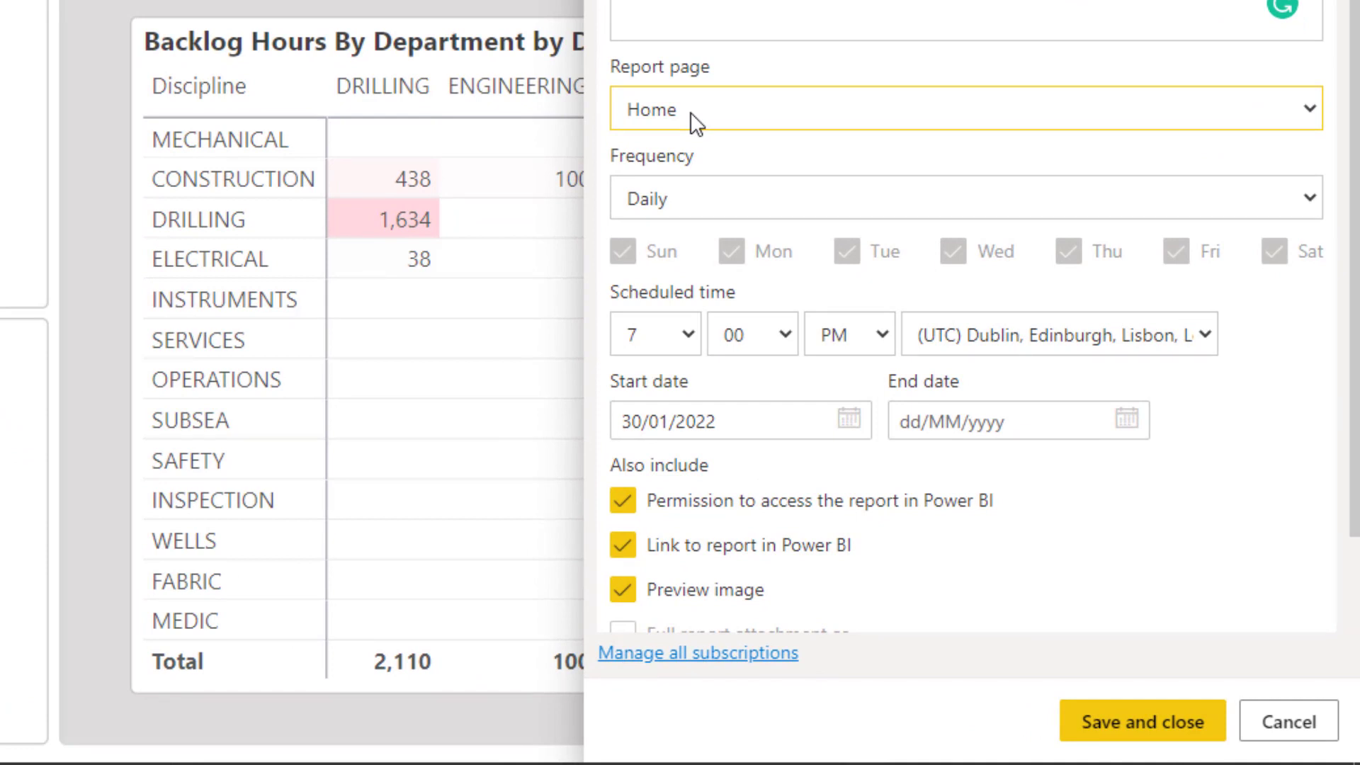
Set the subscription frequency to Weekly, sent only on Monday and Thursday
click(658, 201)
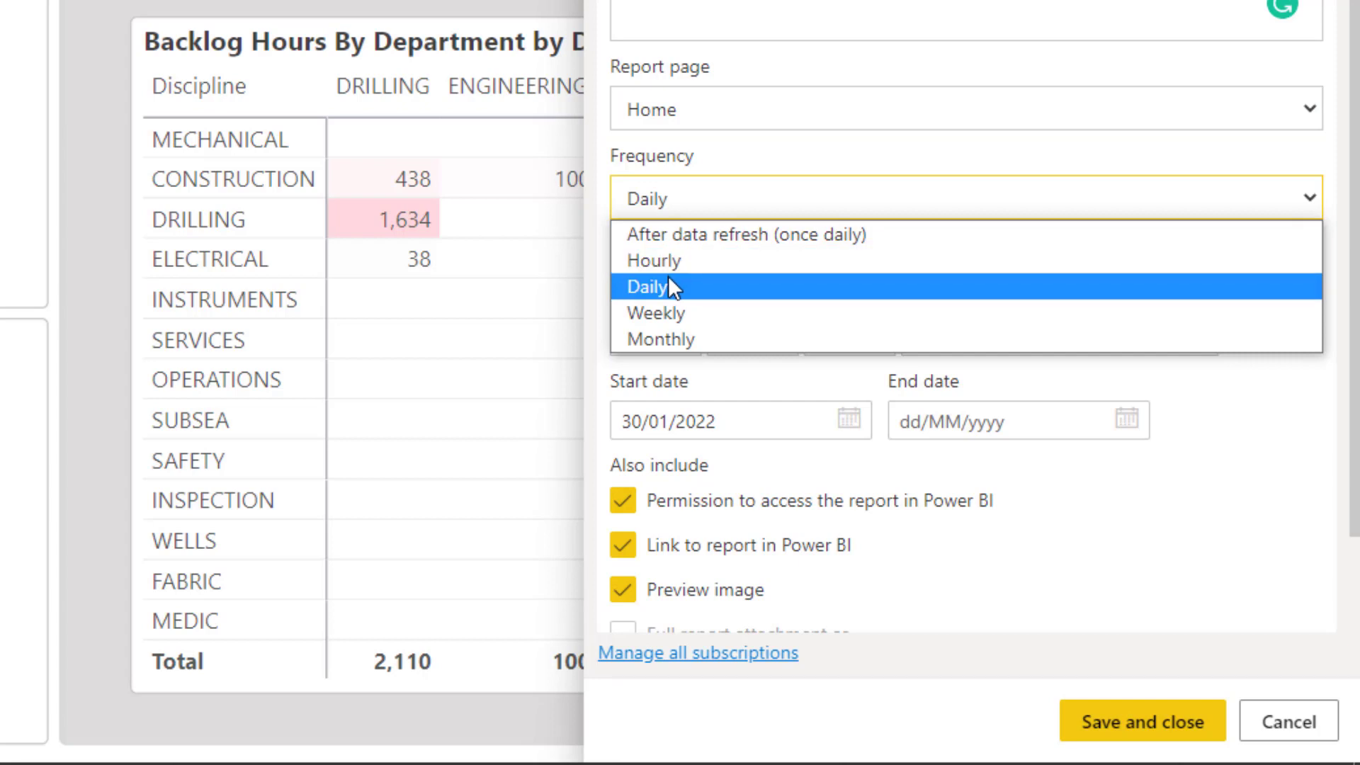
click(682, 316)
click(625, 257)
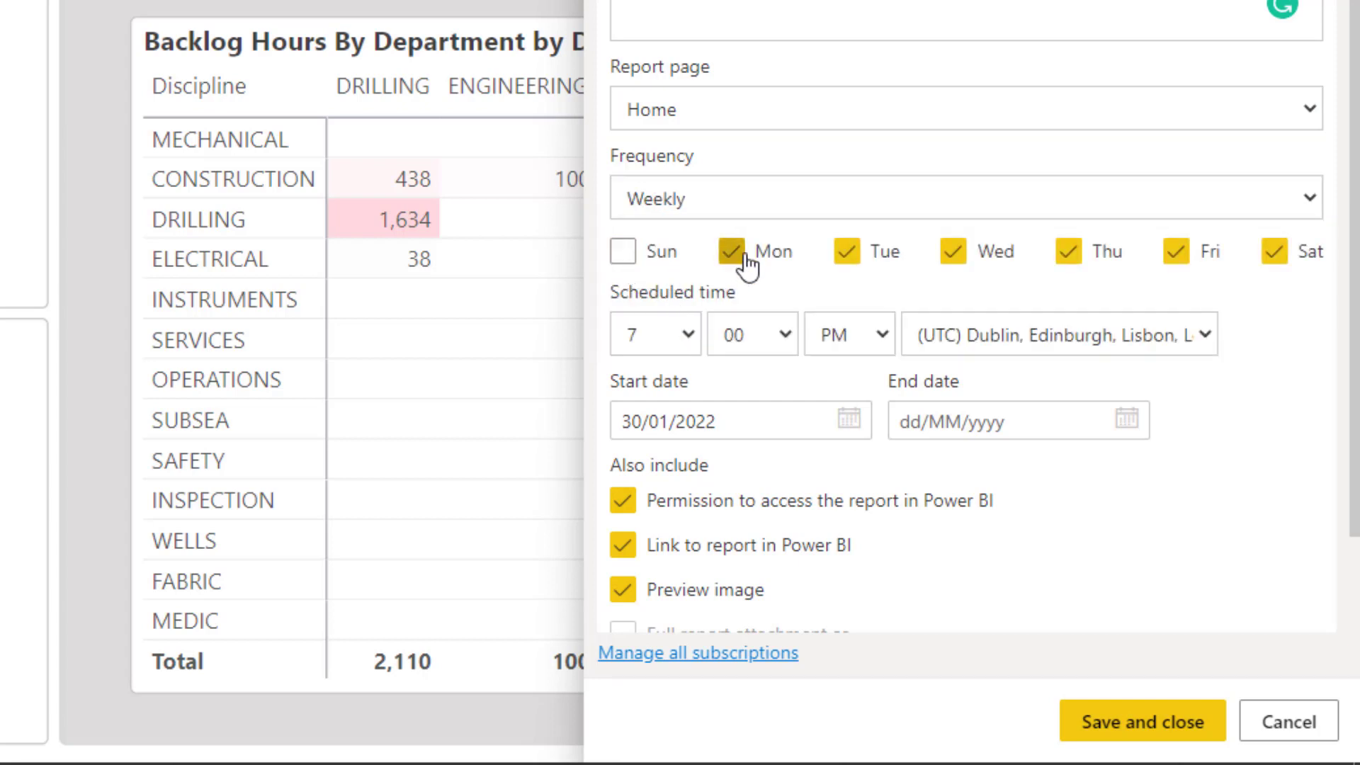
click(849, 256)
click(954, 257)
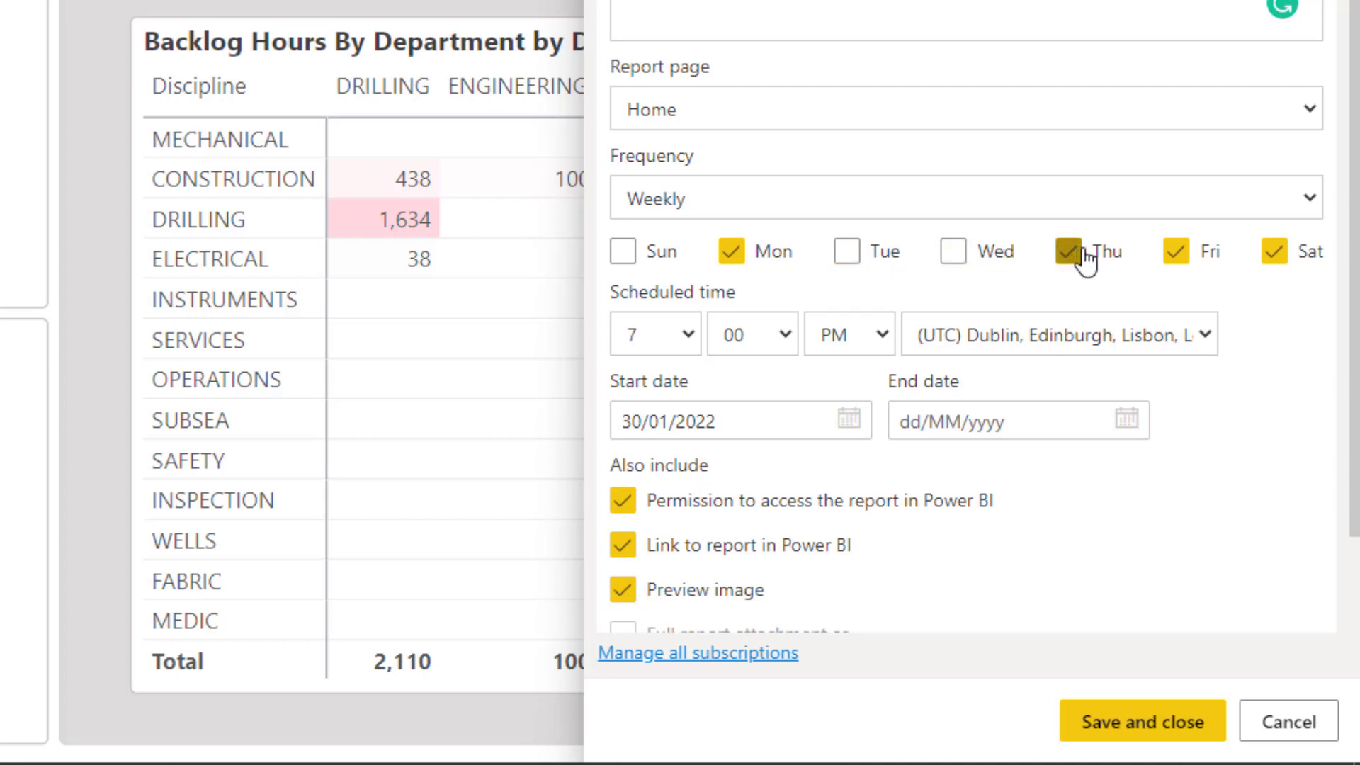
click(1081, 258)
click(1210, 260)
click(1291, 262)
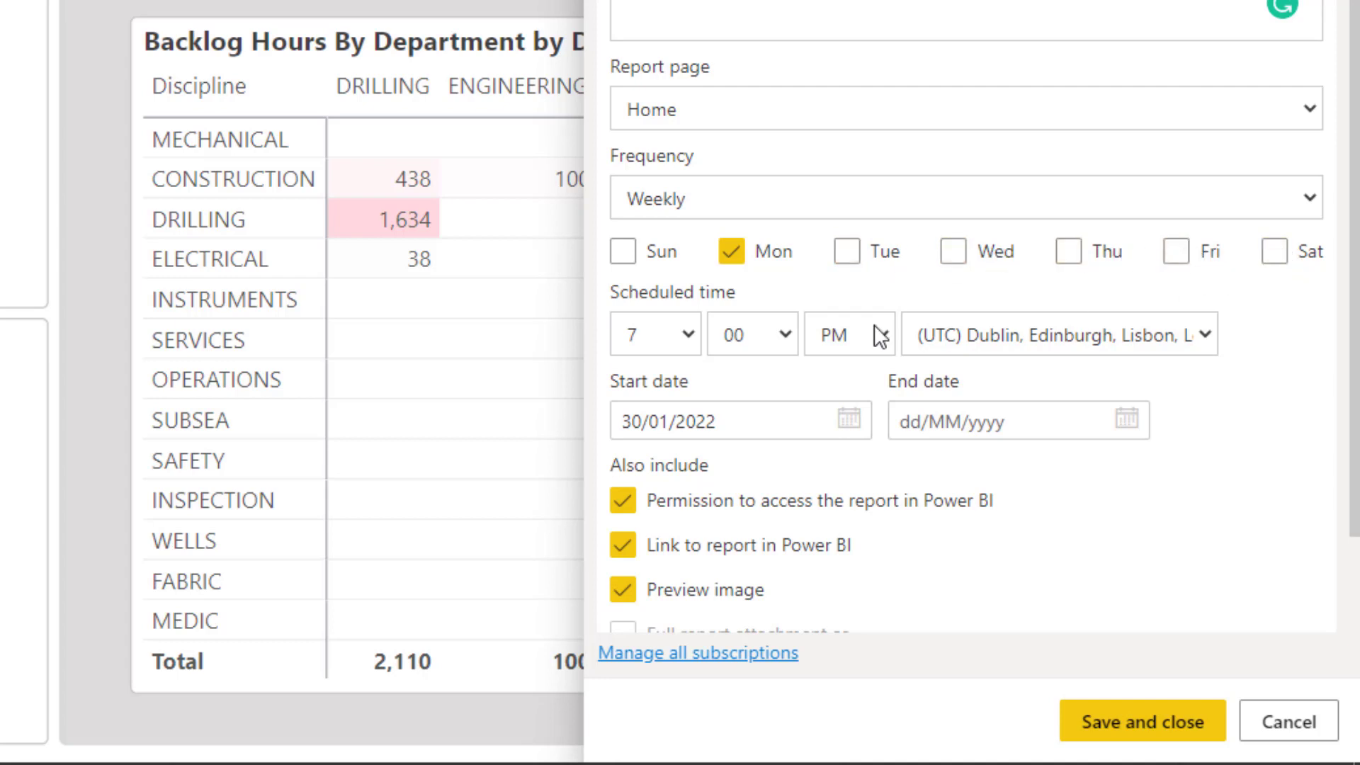
click(1070, 259)
Set the subscription's scheduled time to 5:00 AM
click(687, 341)
click(679, 475)
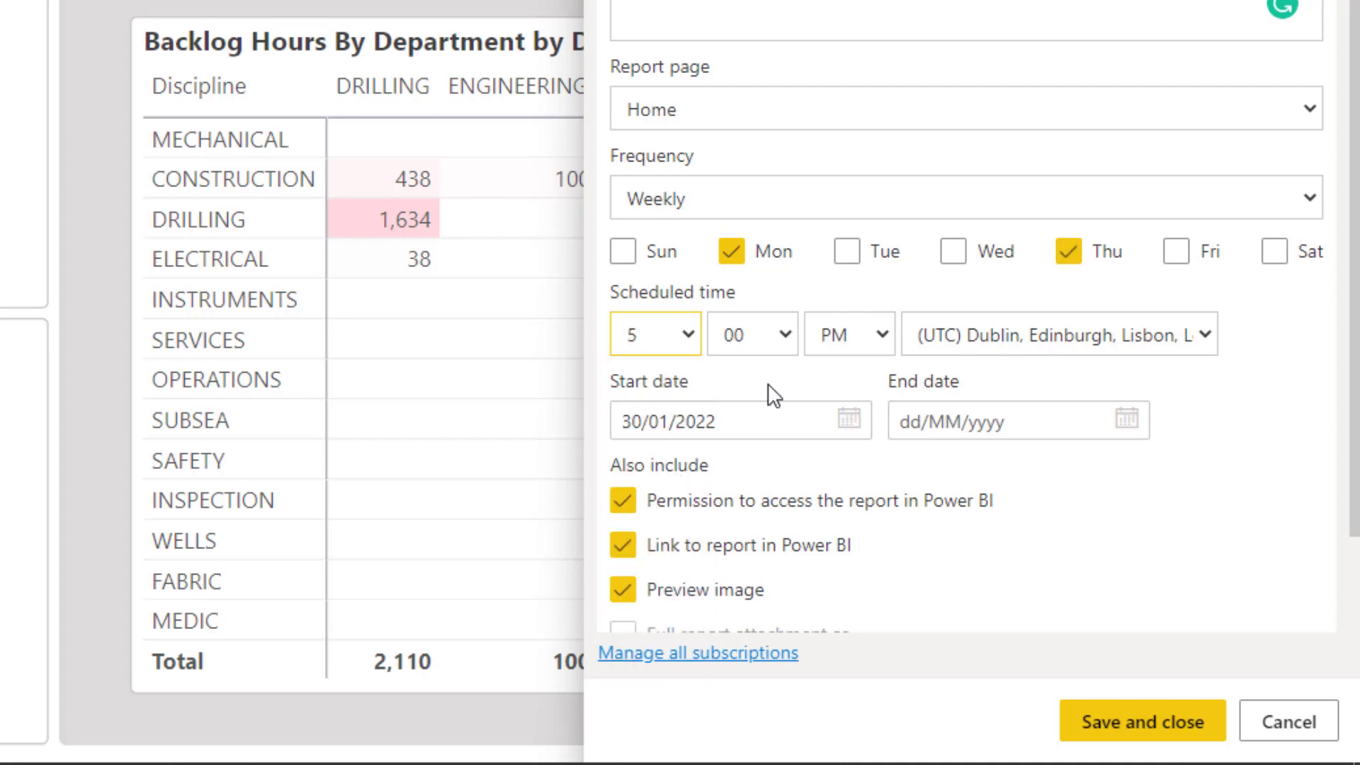
click(878, 334)
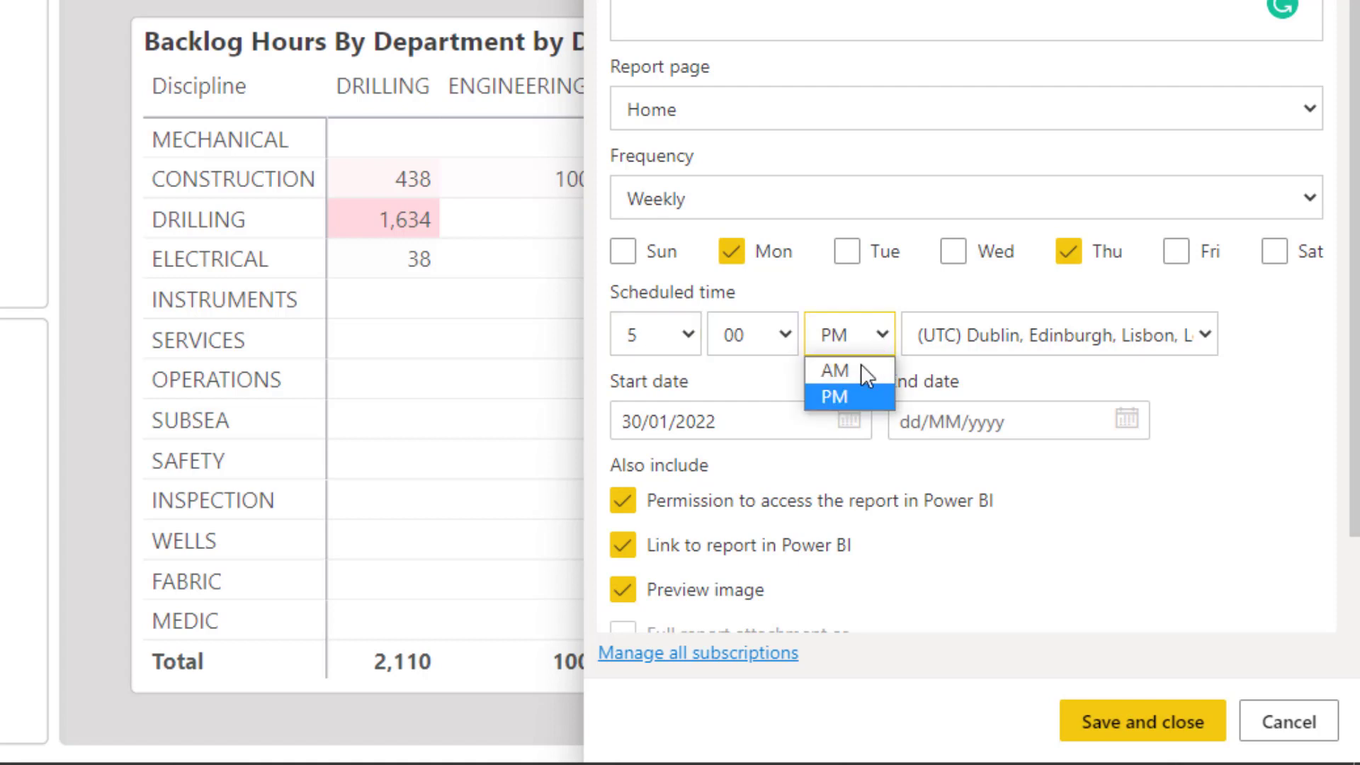
click(866, 374)
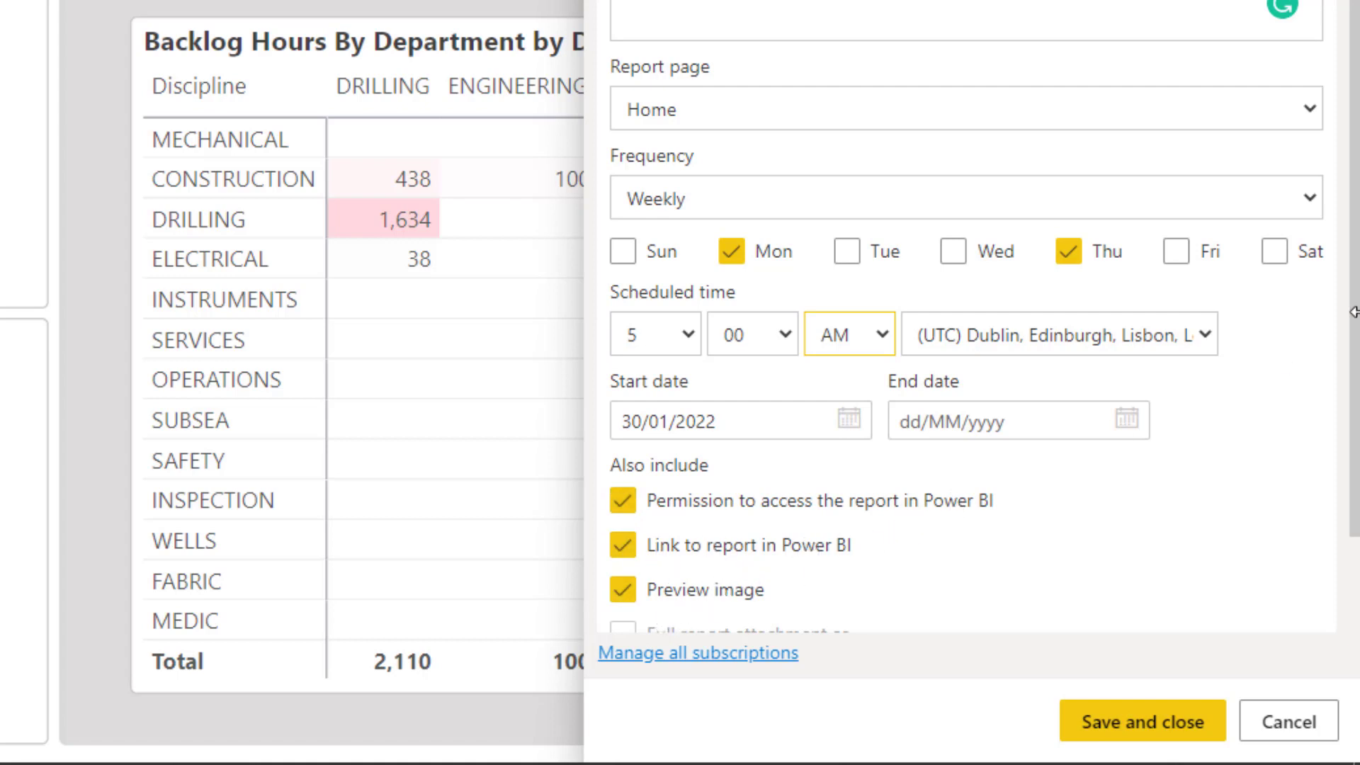
Save the email subscription and run the Home subscription immediately
scroll(1353, 329, down, 2)
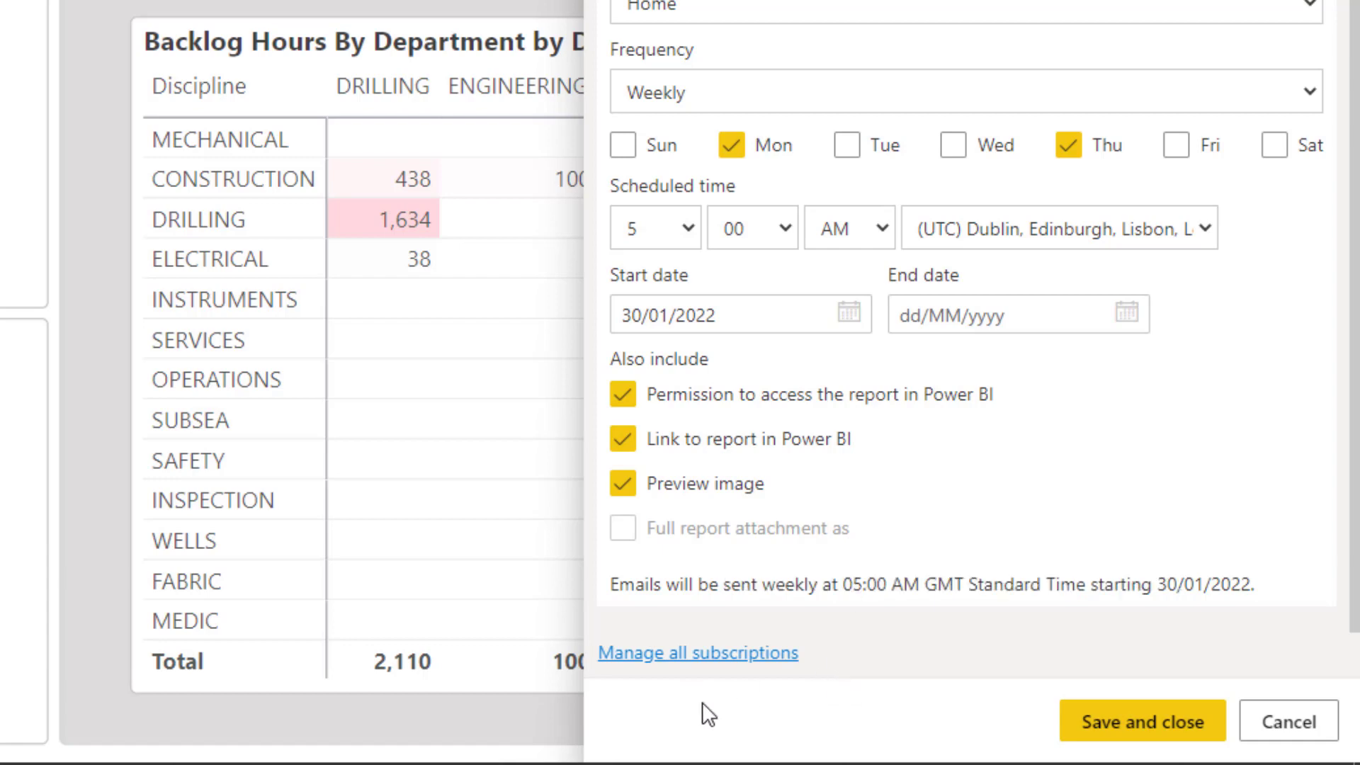
click(1148, 727)
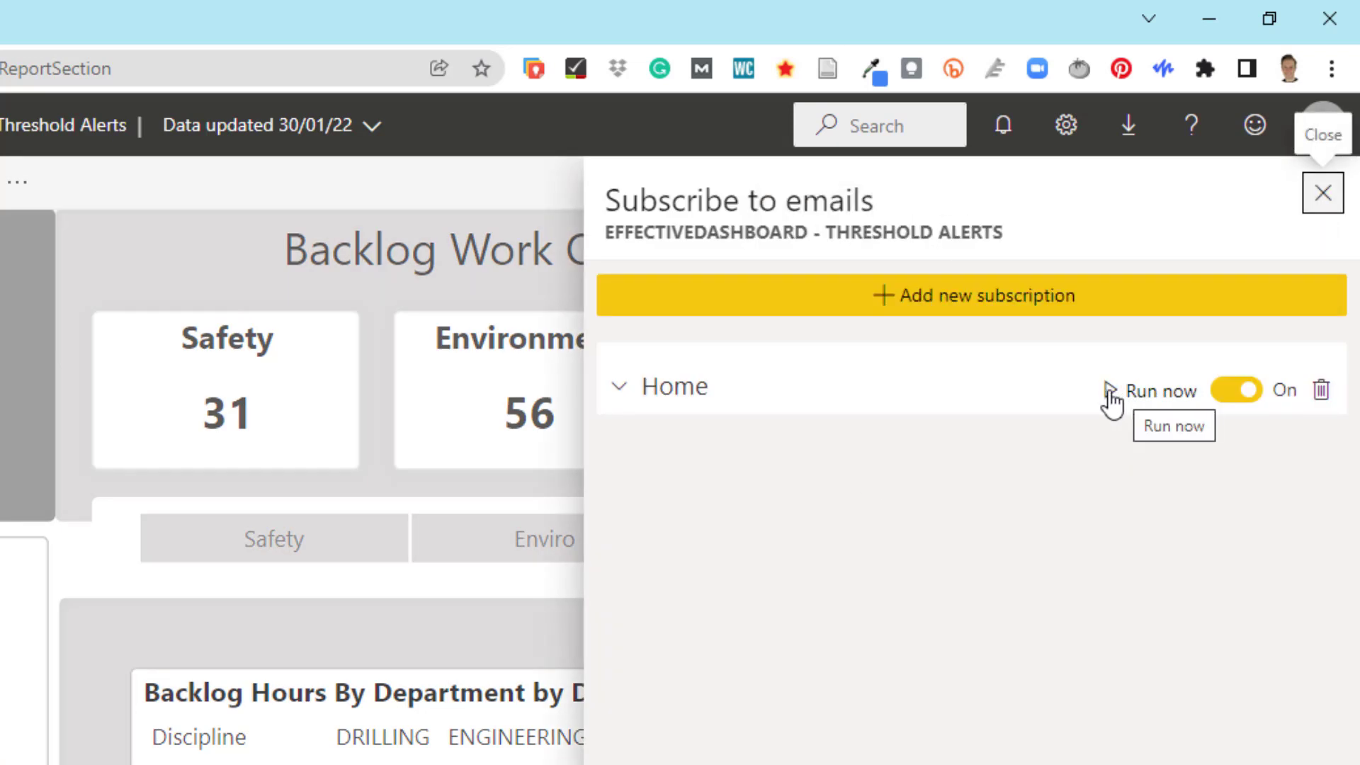
click(1110, 396)
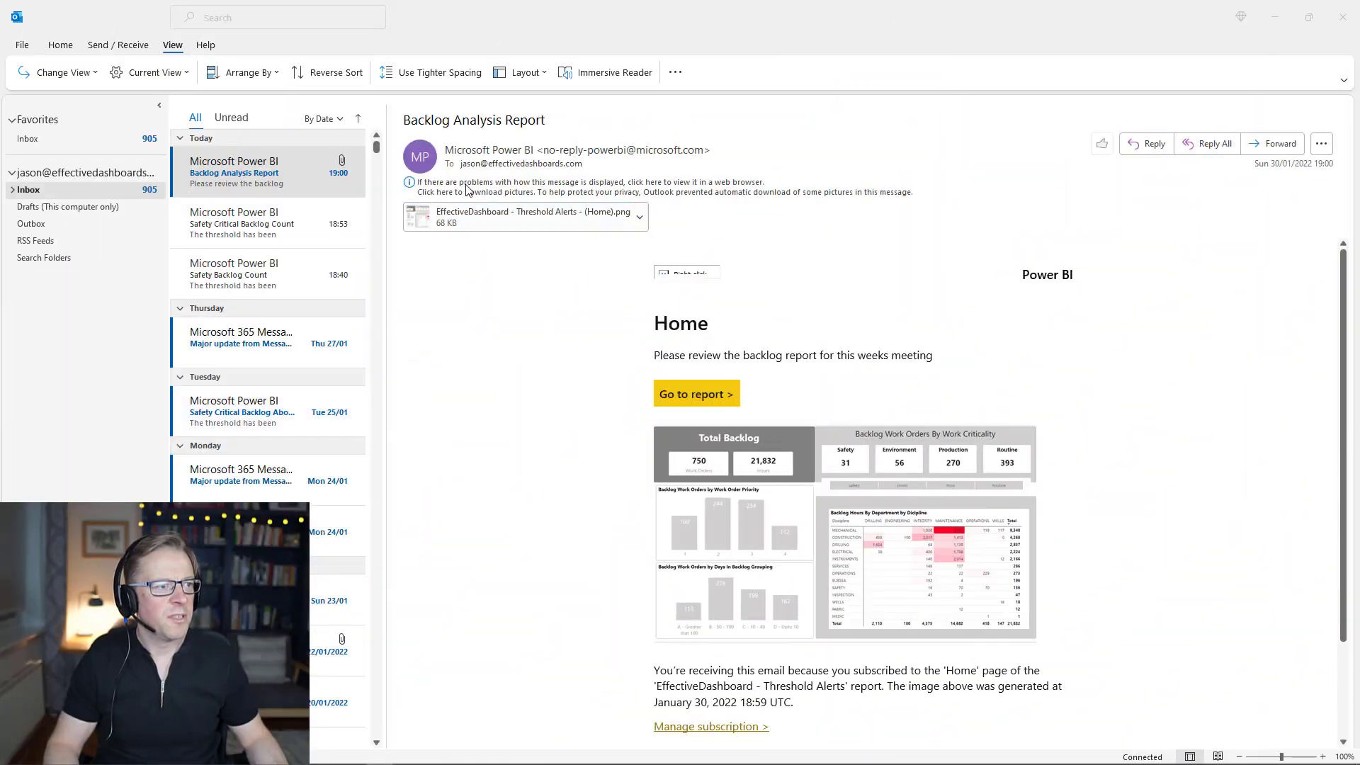
Download the pictures in the Backlog Analysis Report email in Outlook and follow its link to the report
click(466, 189)
click(525, 201)
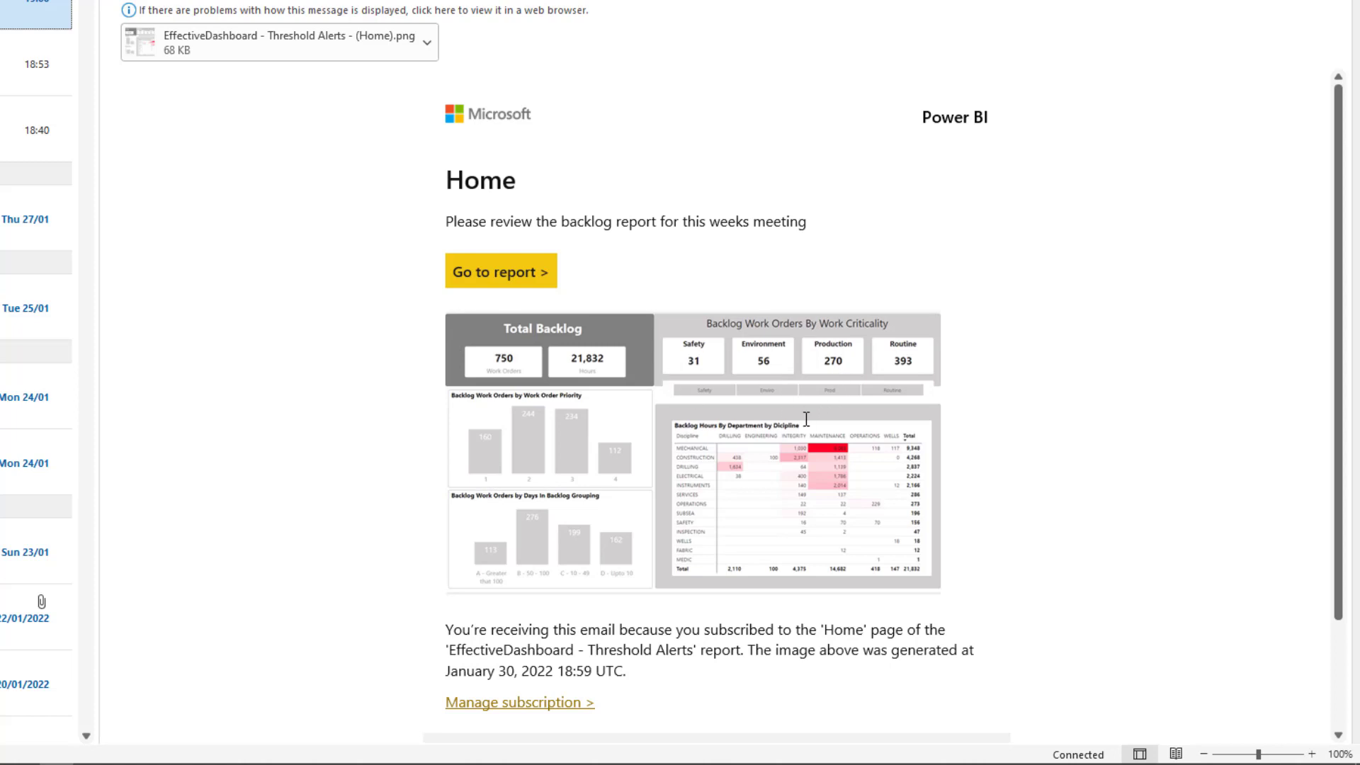
click(498, 279)
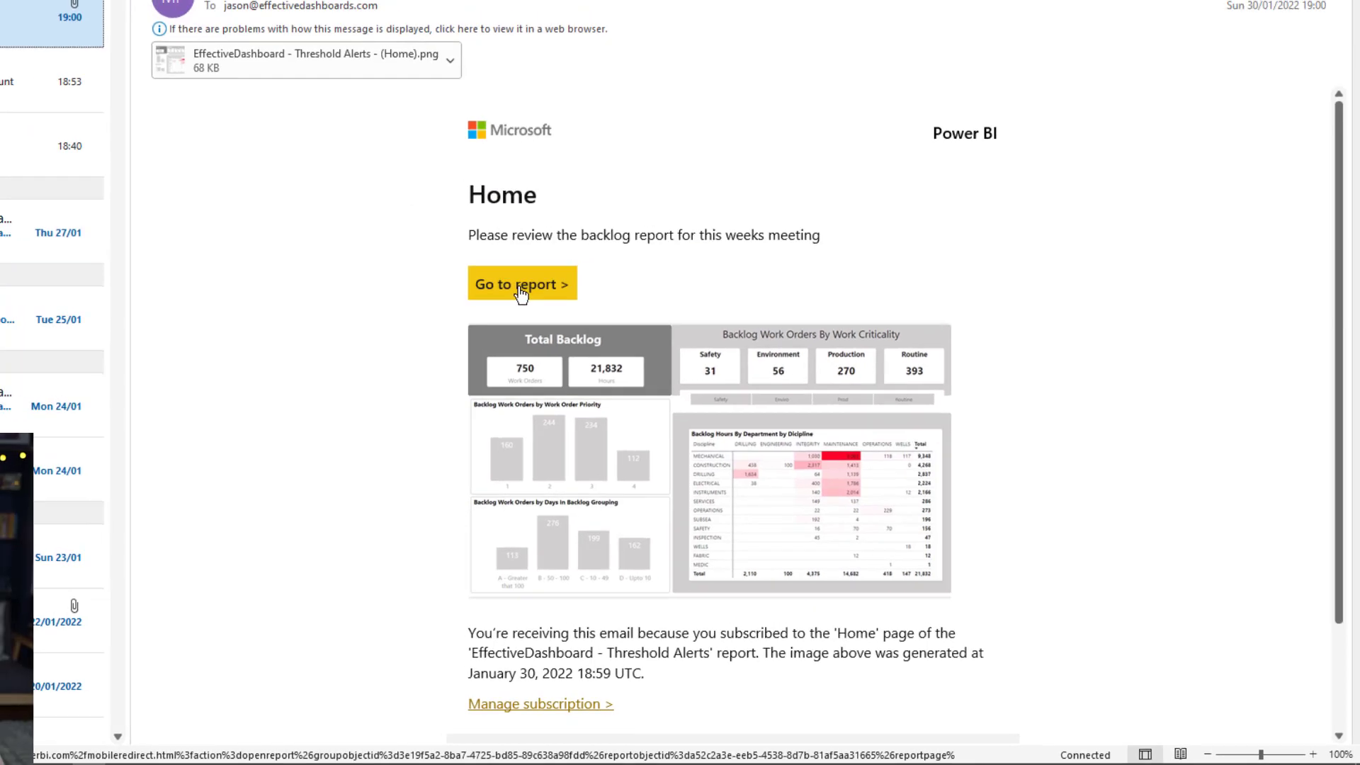